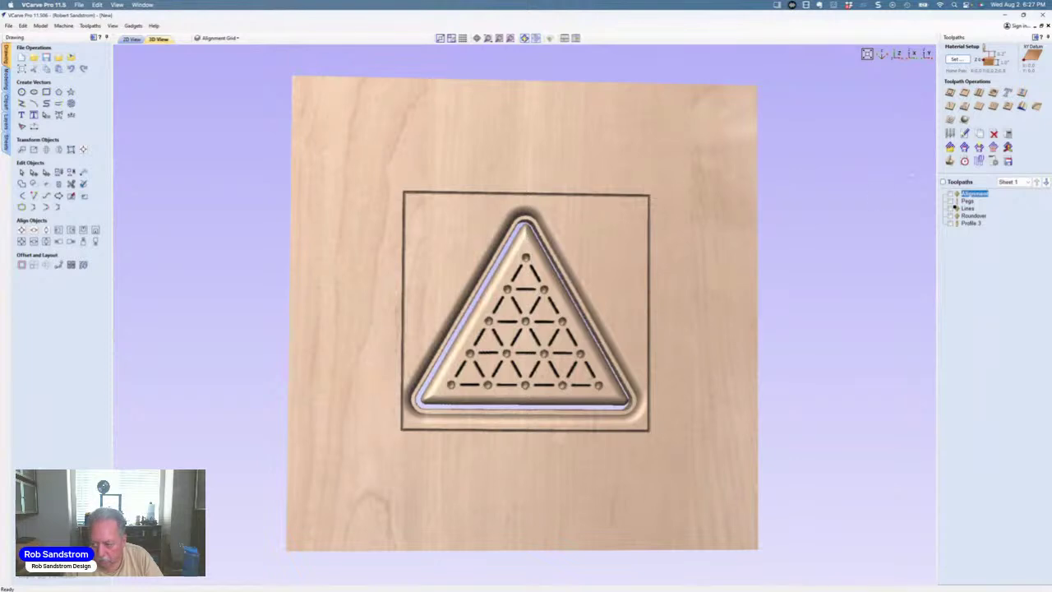
- Remove the waste material around the triangular board in the 3D toolpath preview and return to the 2D drawing
left_click(950, 161)
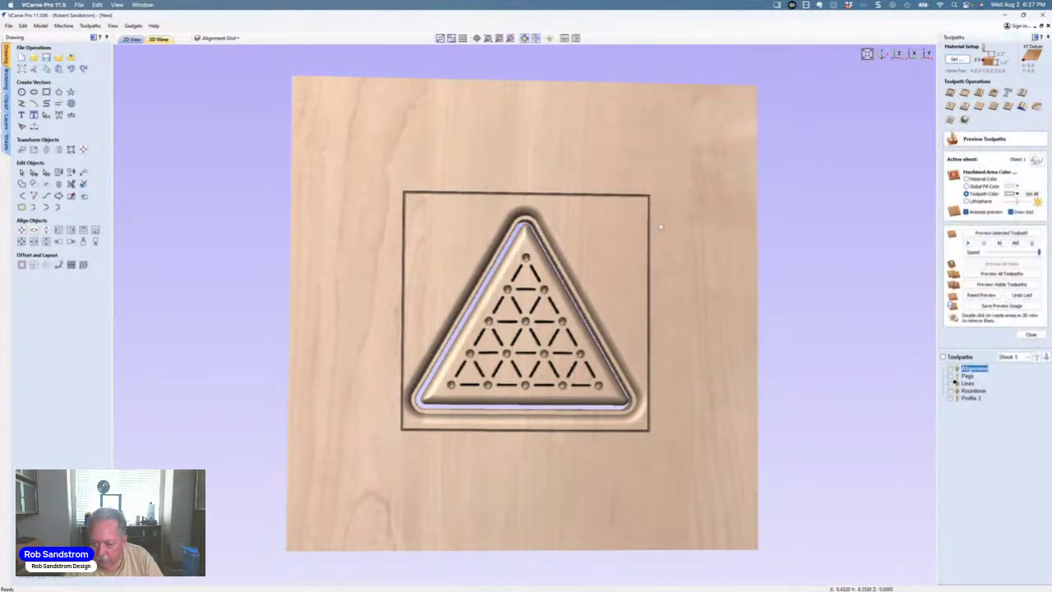
double_click(659, 227)
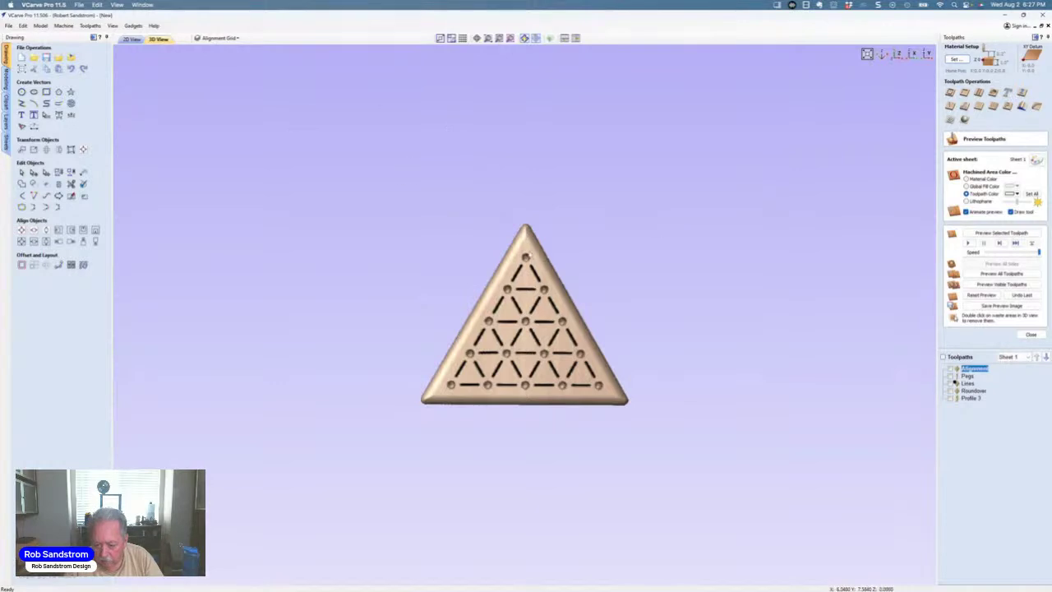
left_click(140, 41)
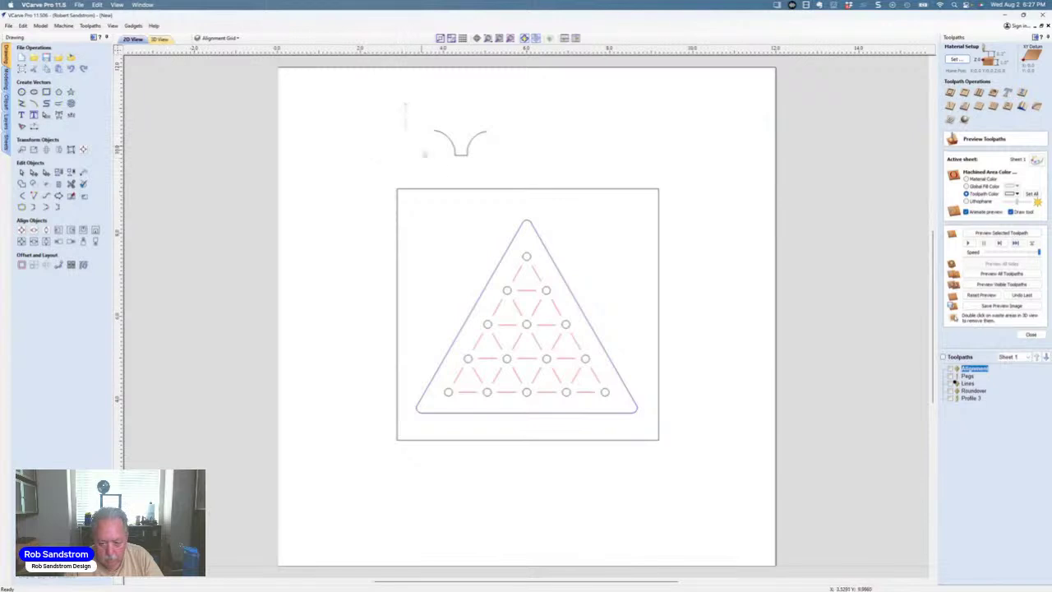
- Delete the curved bit-profile vectors drawn above the square
left_click_drag(419, 102, 493, 177)
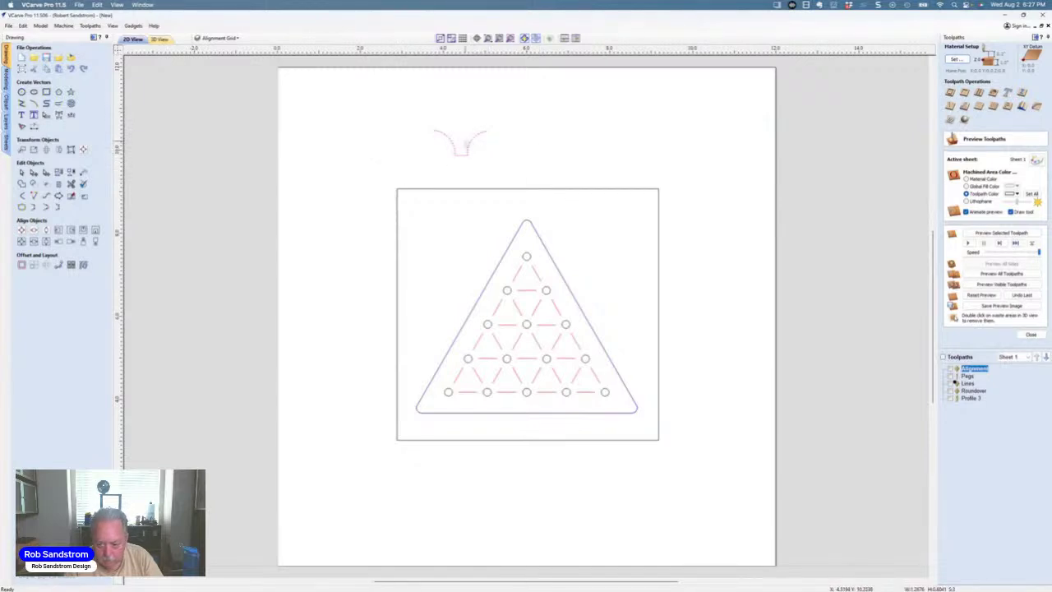
right_click(466, 142)
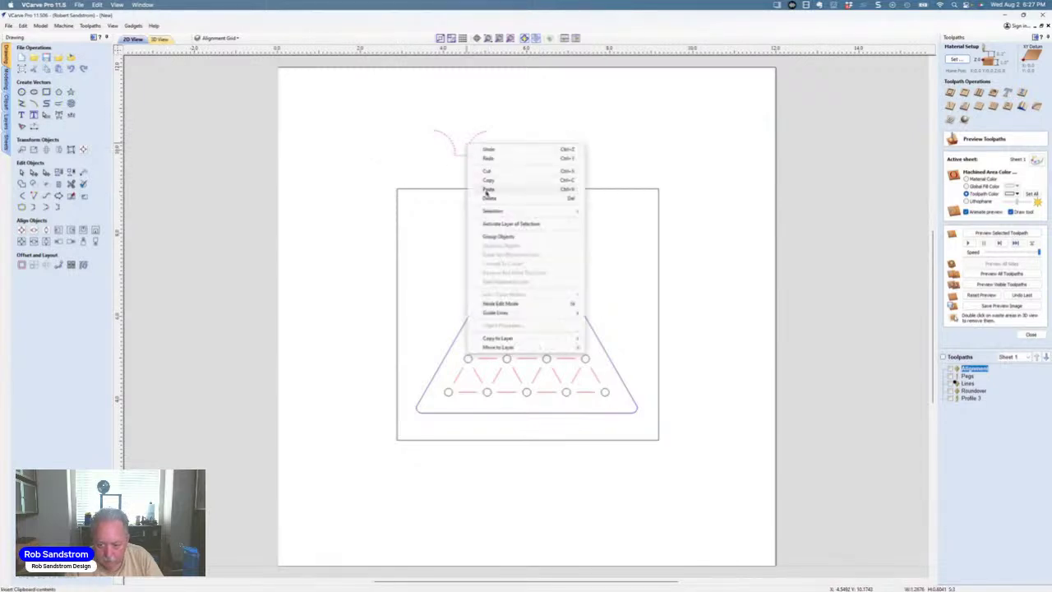
left_click(487, 198)
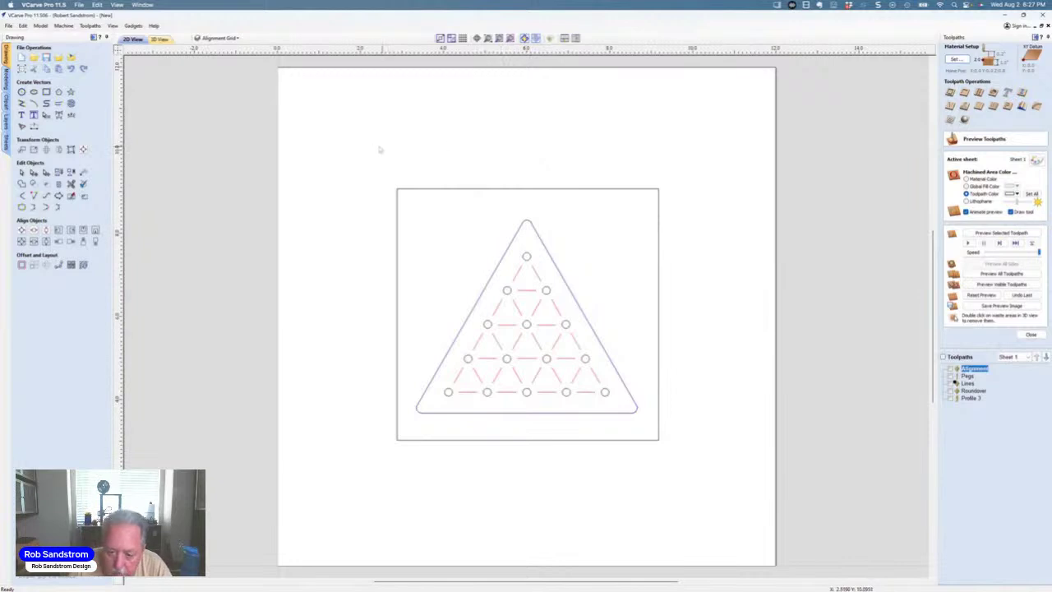
- Select the square and all the triangular board vectors and start exporting them as an SVG file
left_click_drag(367, 151, 696, 463)
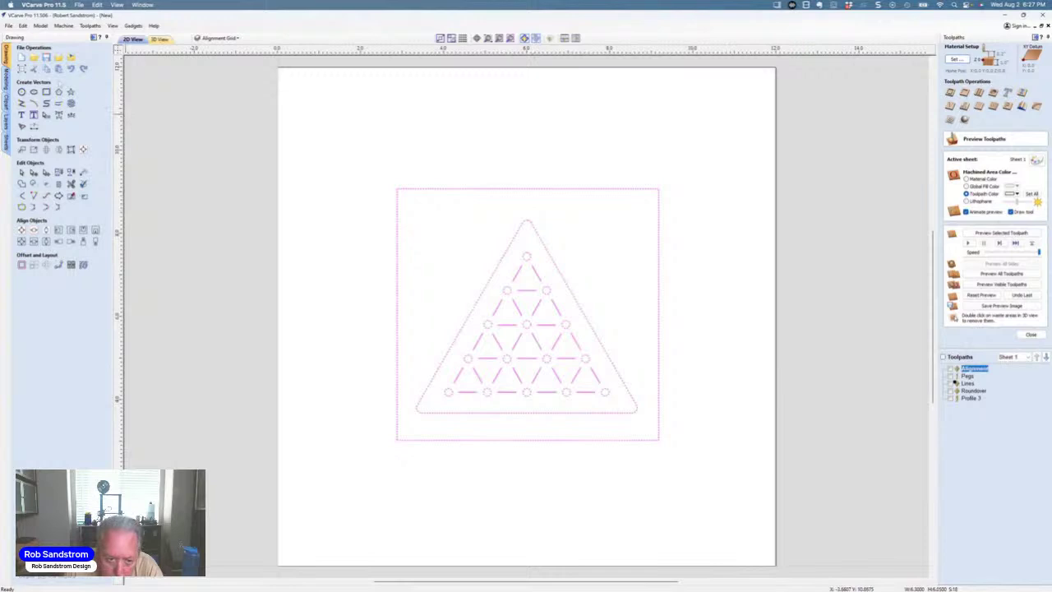
left_click(9, 25)
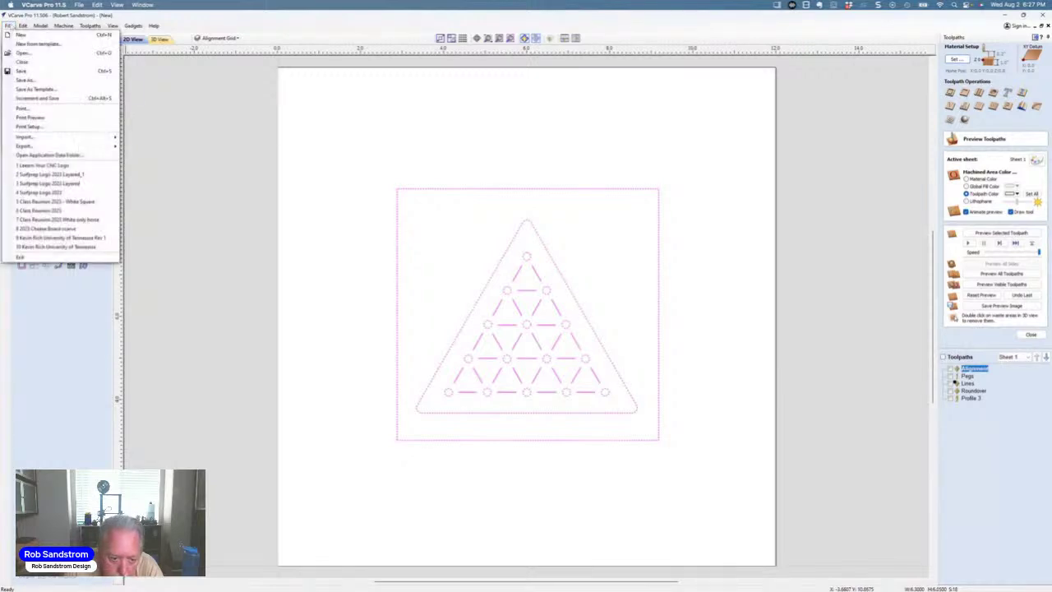
mouse_move(81, 146)
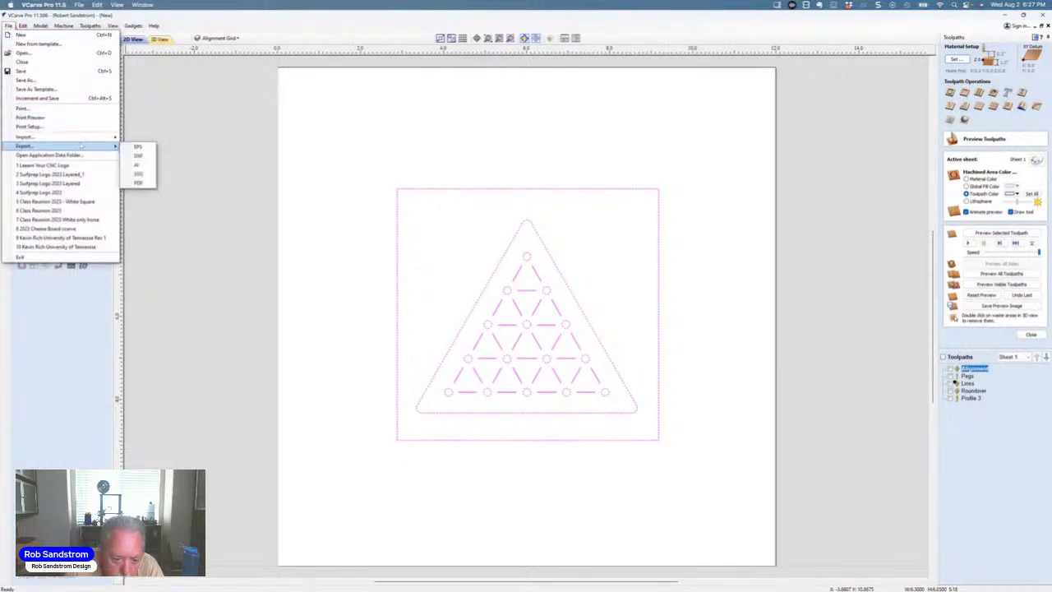
left_click(145, 175)
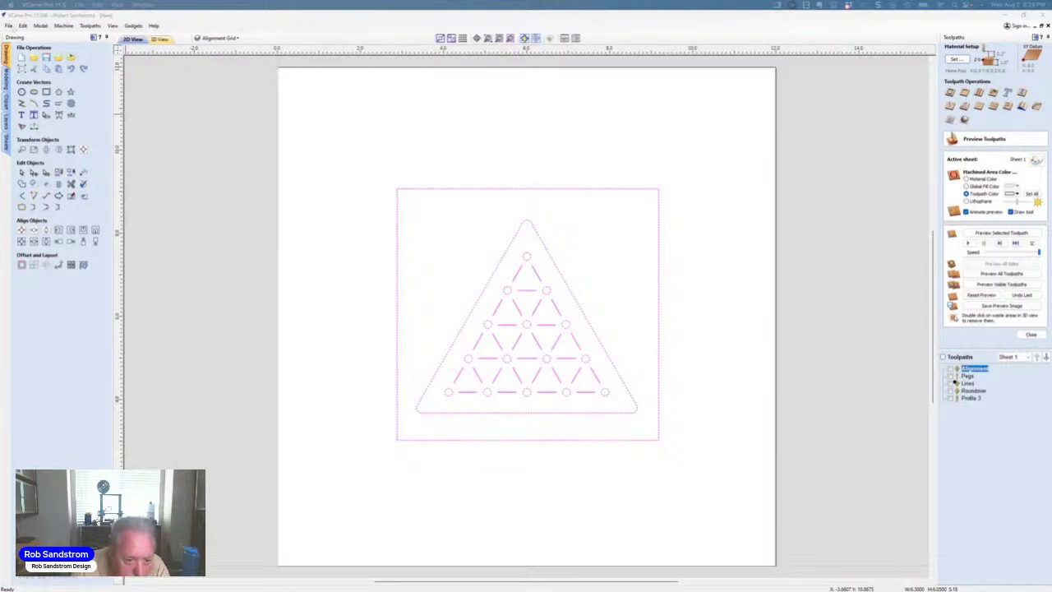
left_click(7, 25)
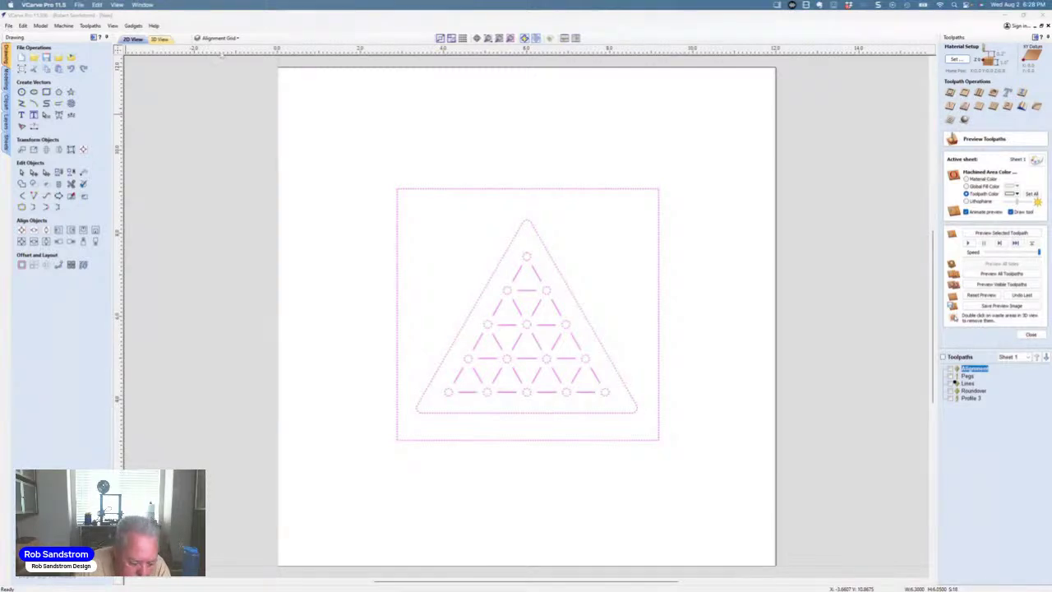
key("ctrl+Up")
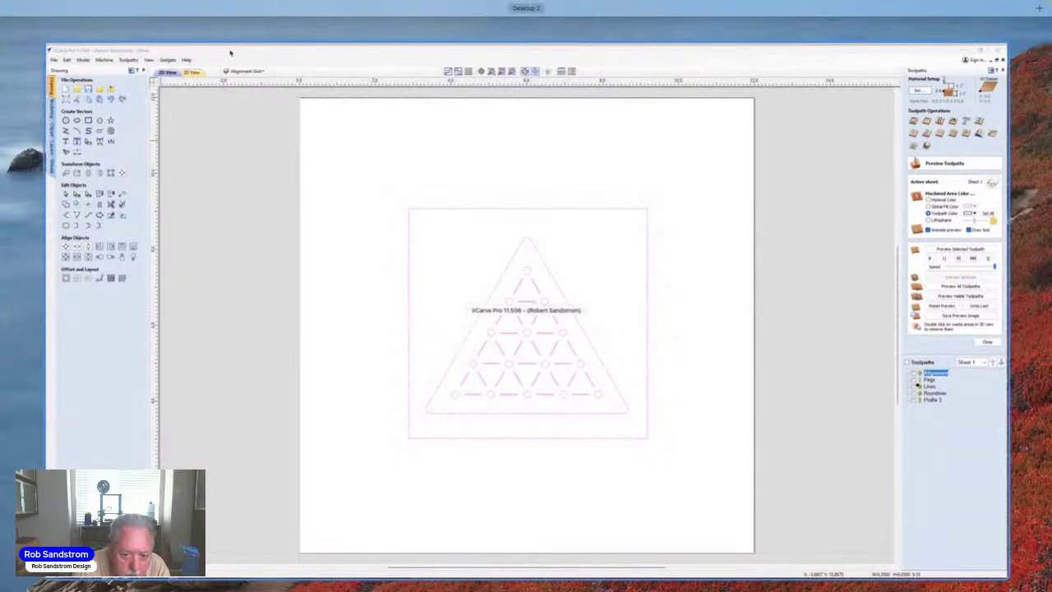
left_click_drag(230, 53, 231, 136)
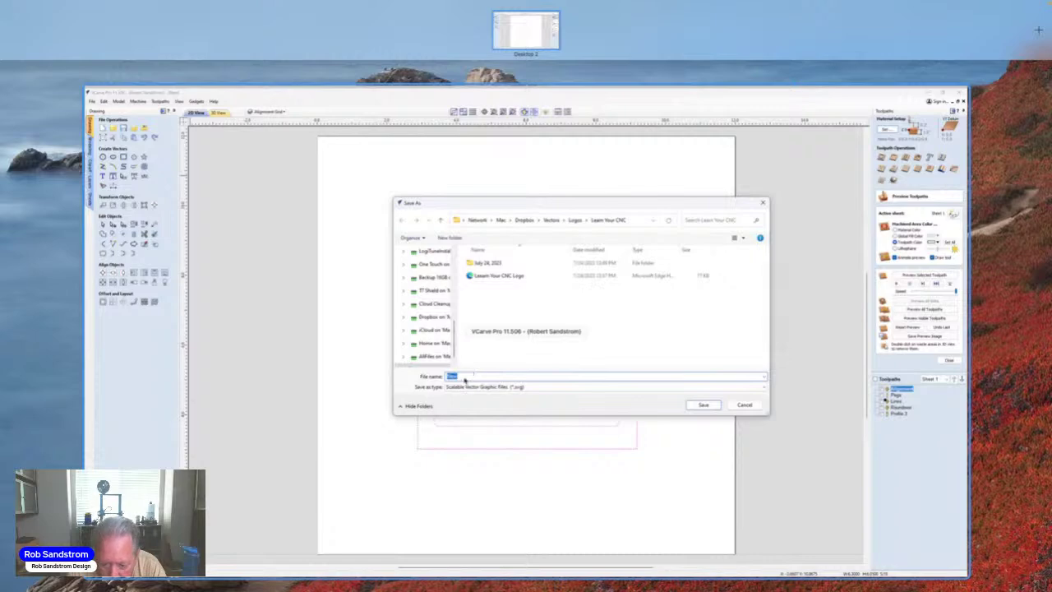
- Name the exported SVG file "Solitaire Template"
left_click(464, 377)
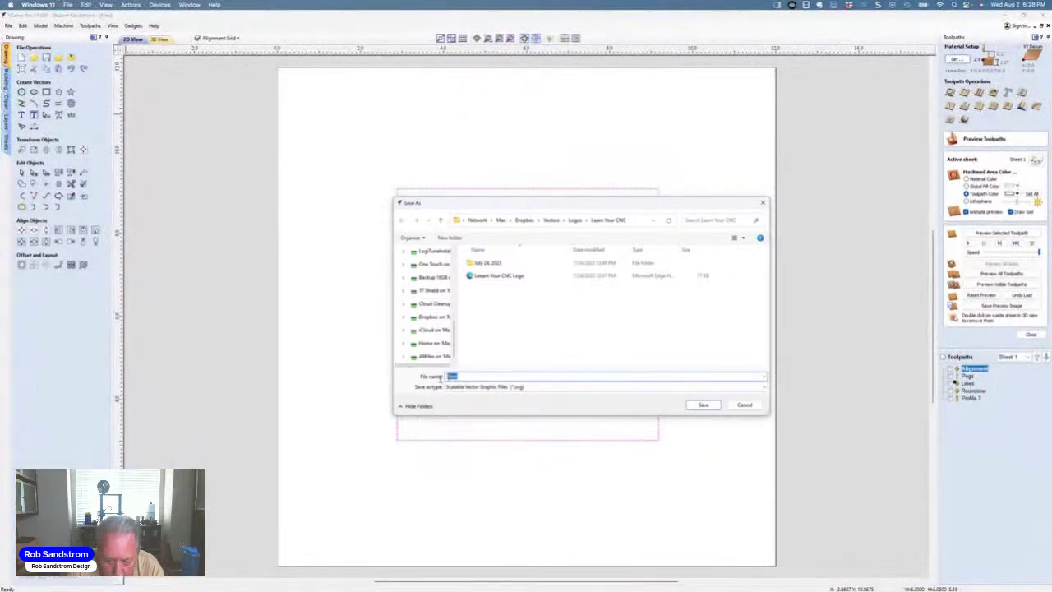
type("L")
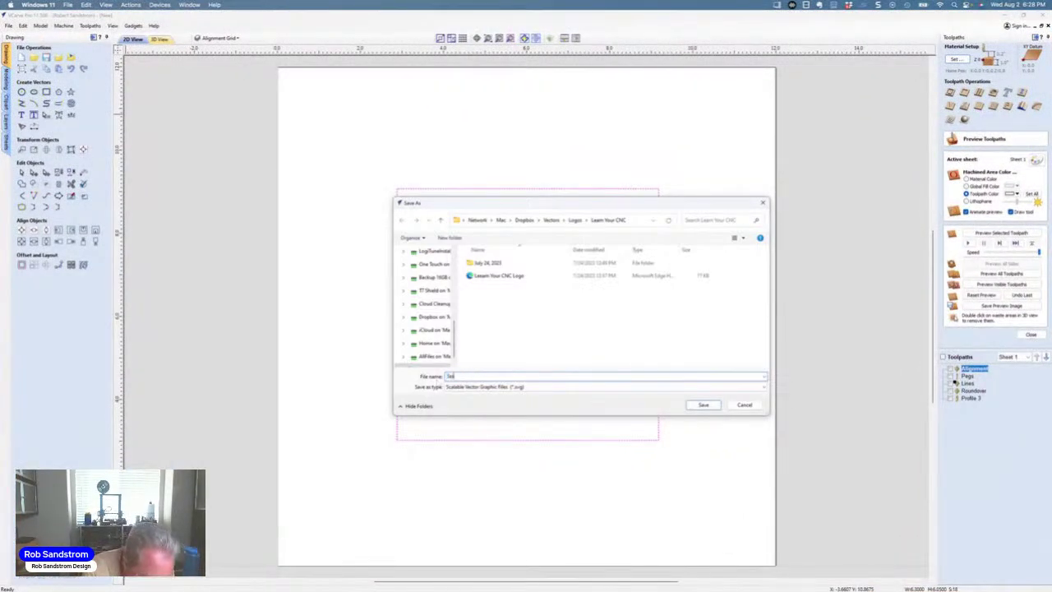
type("tai")
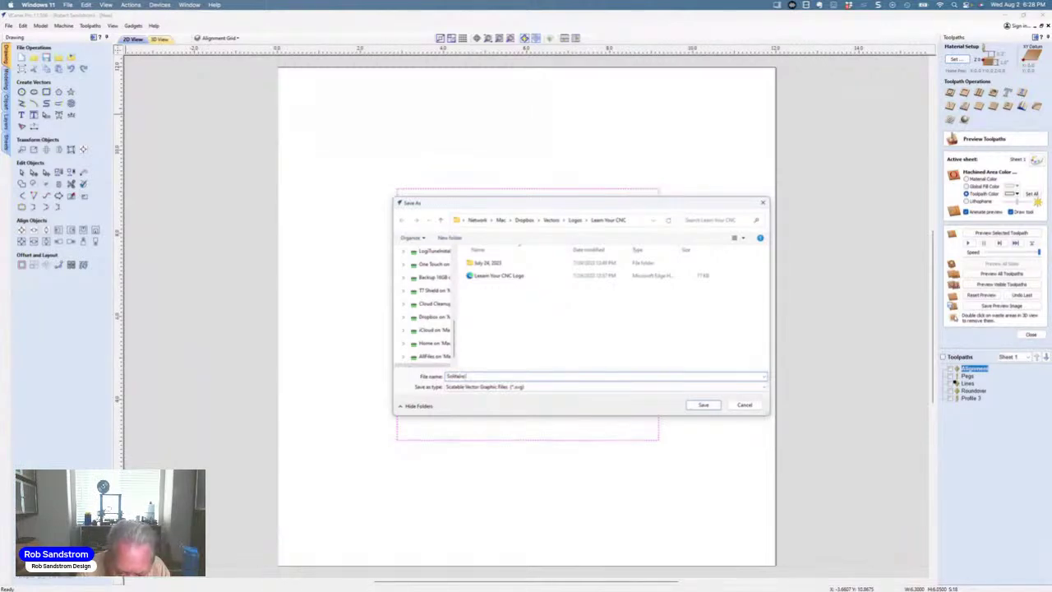
type("re Template")
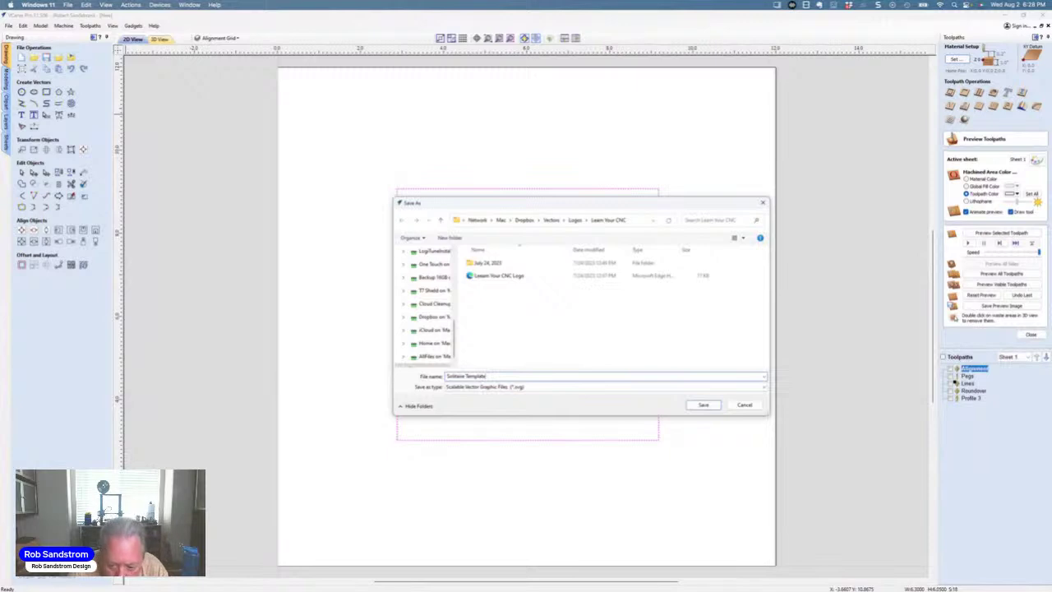
- Save the SVG export in the Games folder inside Vectors
left_click(551, 221)
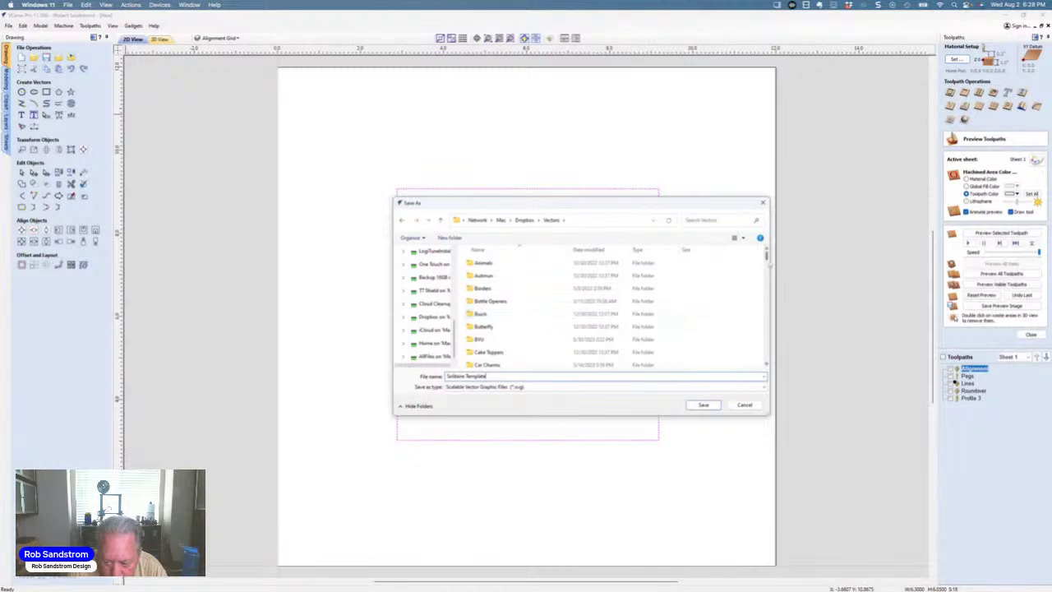
scroll(576, 308, "down", 4)
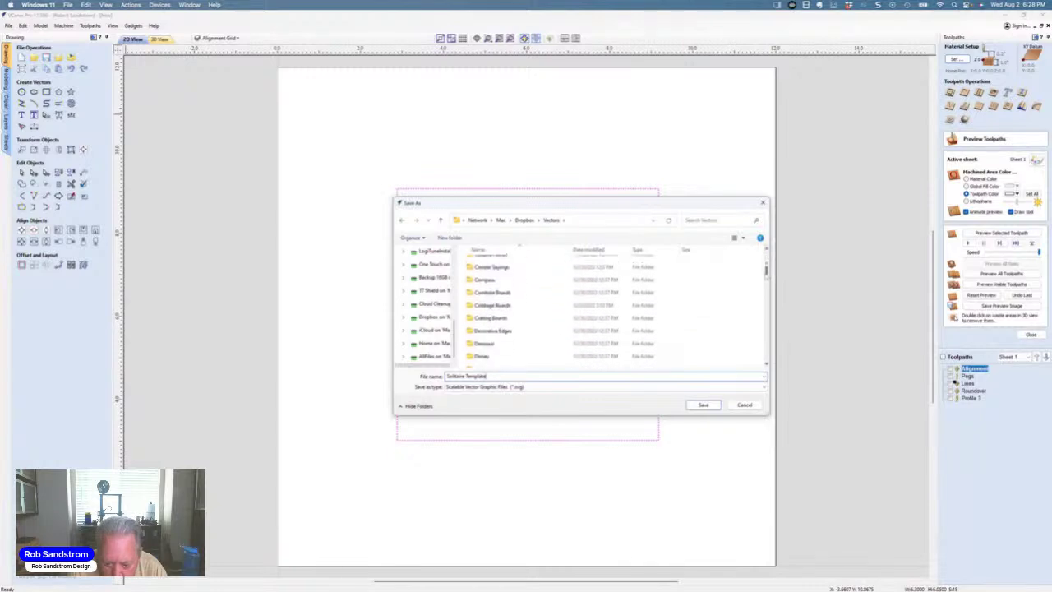
scroll(603, 305, "down", 4)
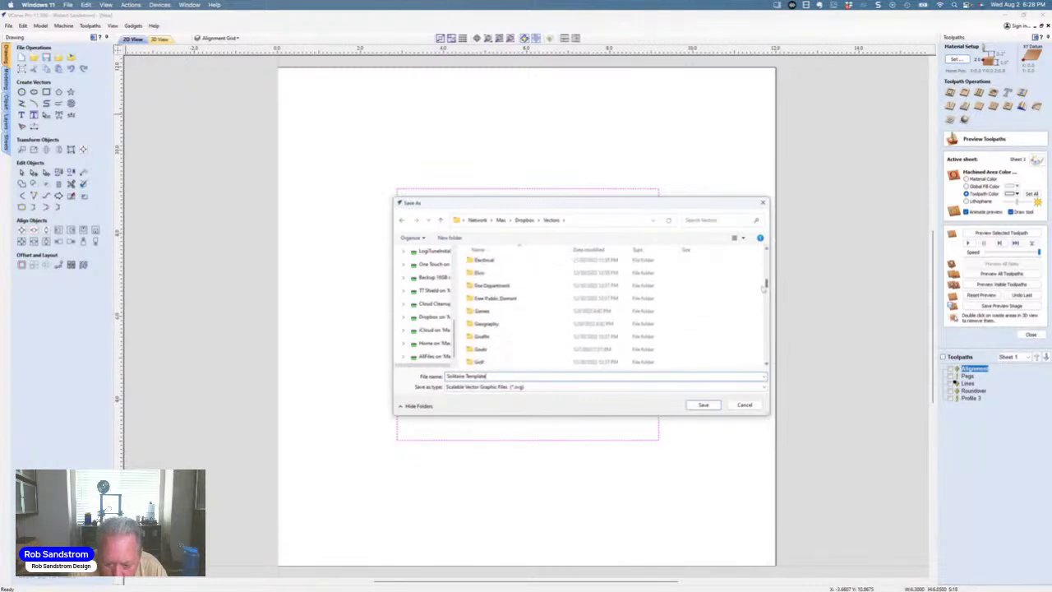
double_click(493, 310)
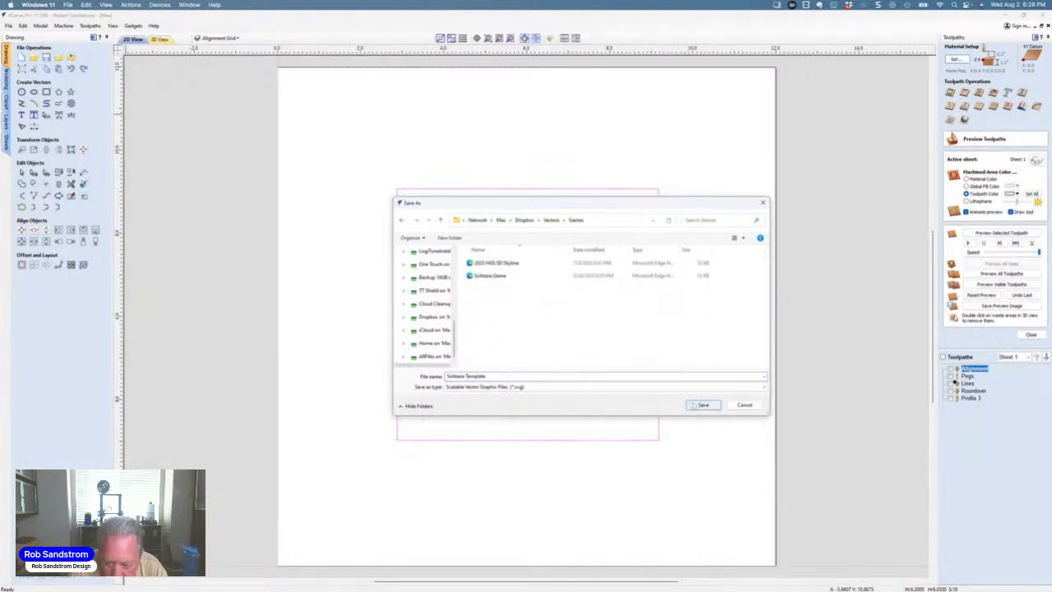
left_click(699, 405)
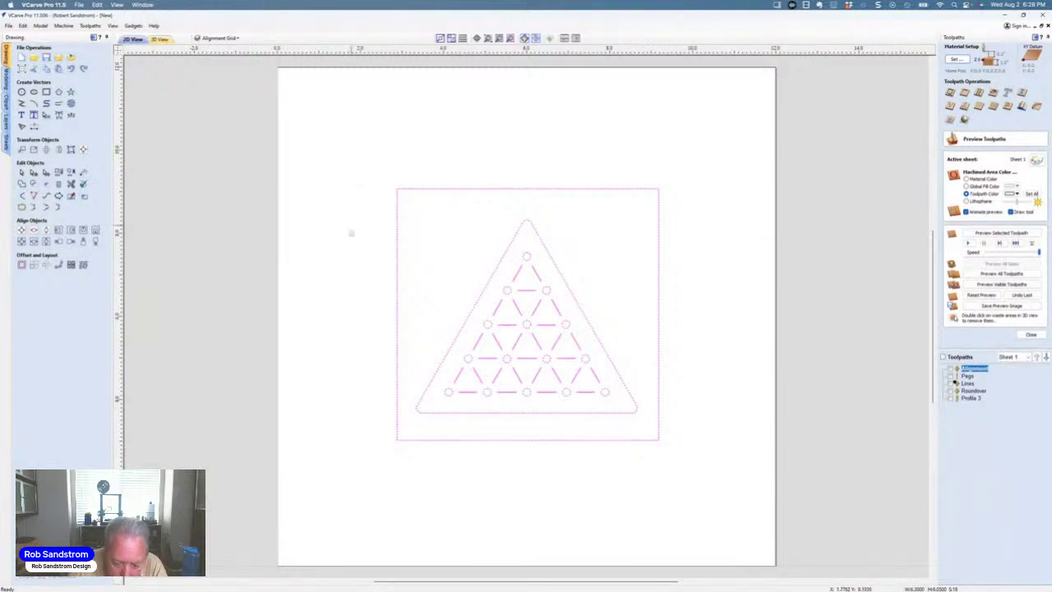
- Switch to LightBurn and expand its window to fill the screen
mouse_move(562, 589)
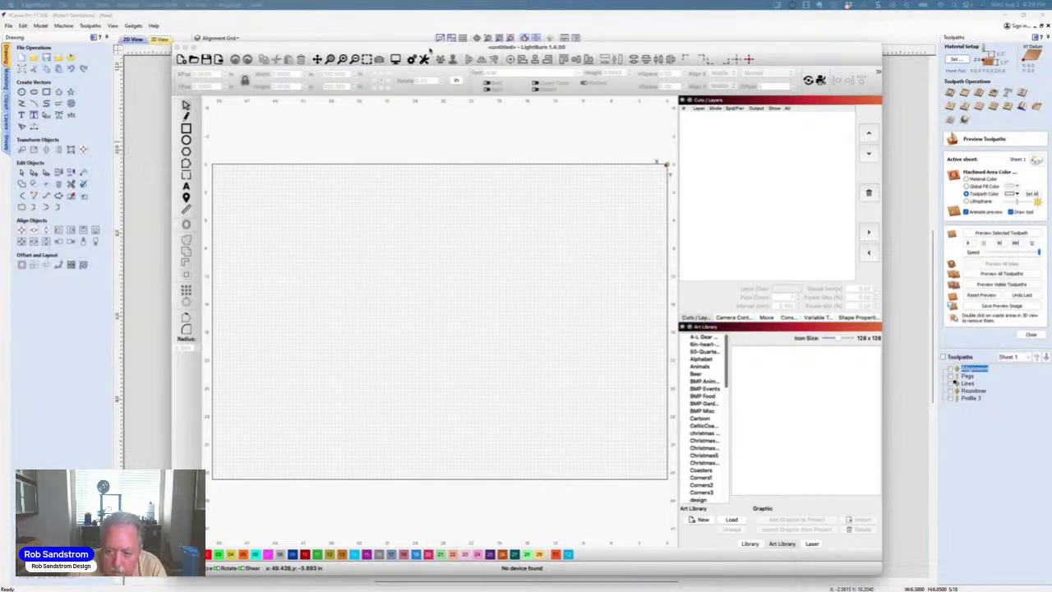
left_click_drag(431, 49, 385, 35)
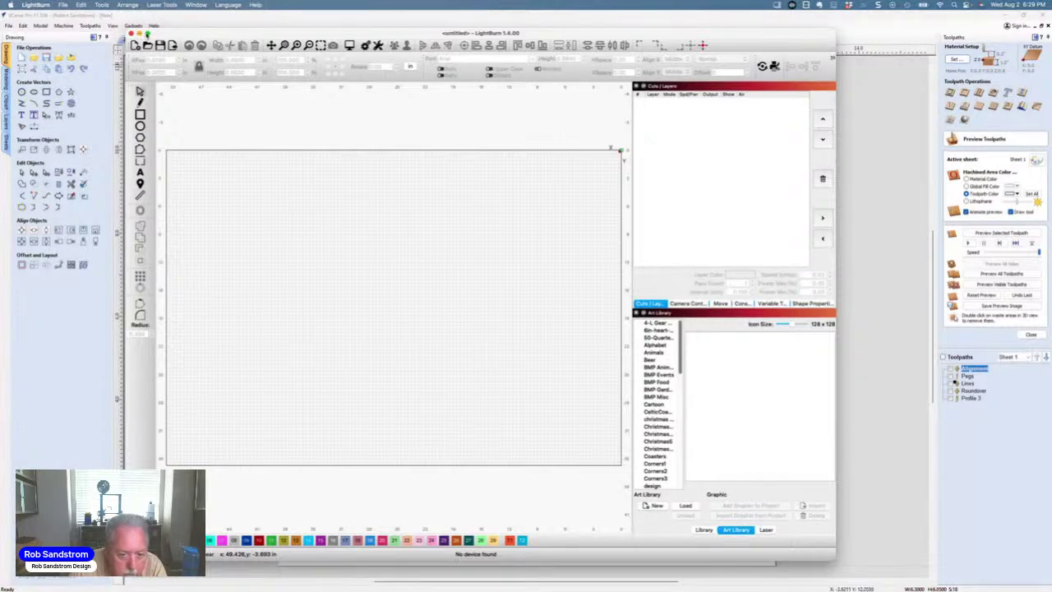
left_click(146, 33)
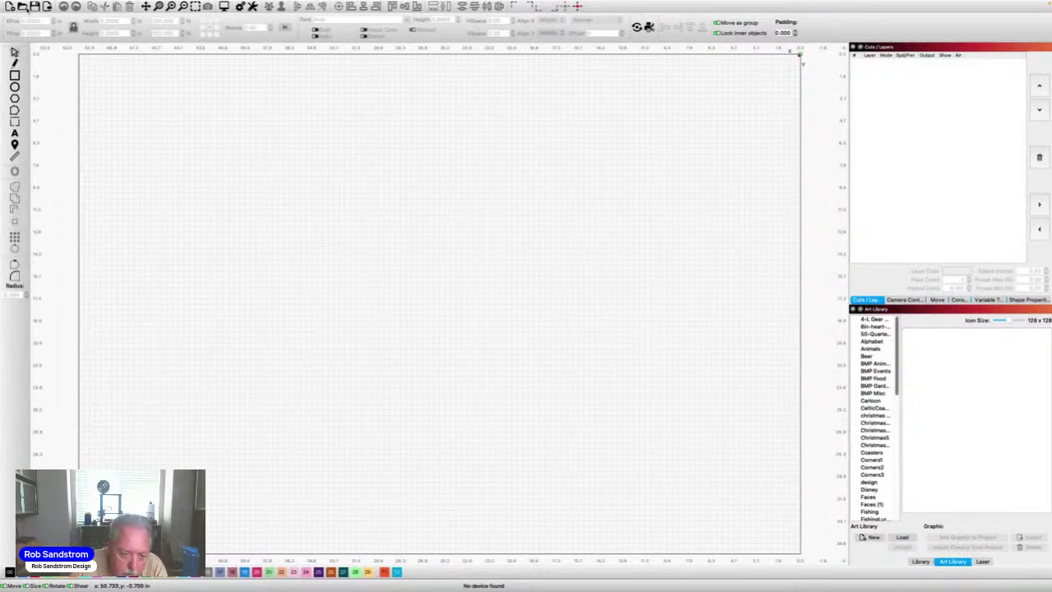
- Start importing a file into the empty project and browse to the Games folder inside Vectors
left_click(22, 6)
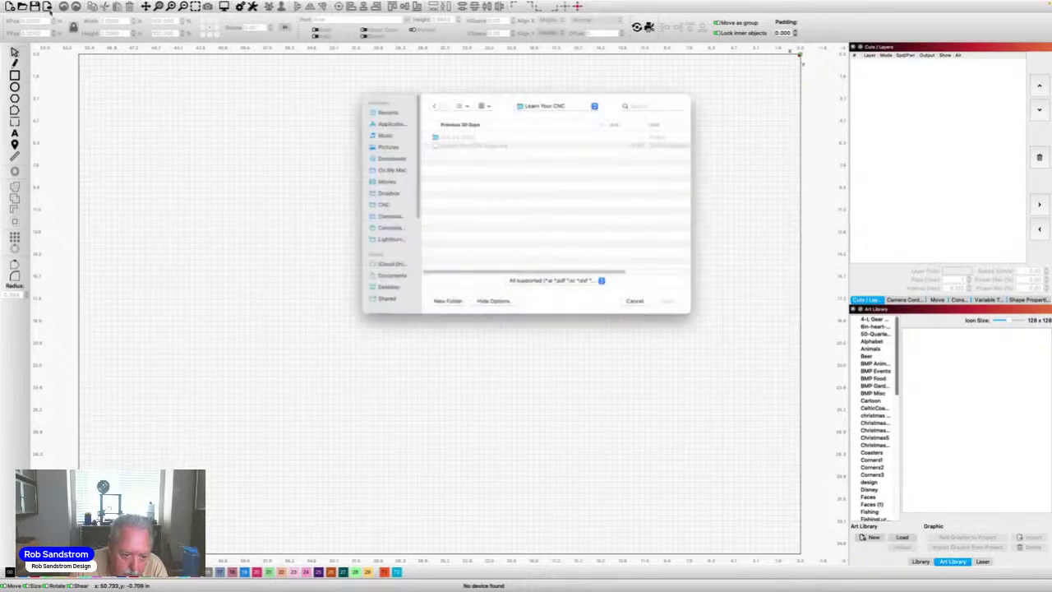
left_click(559, 107)
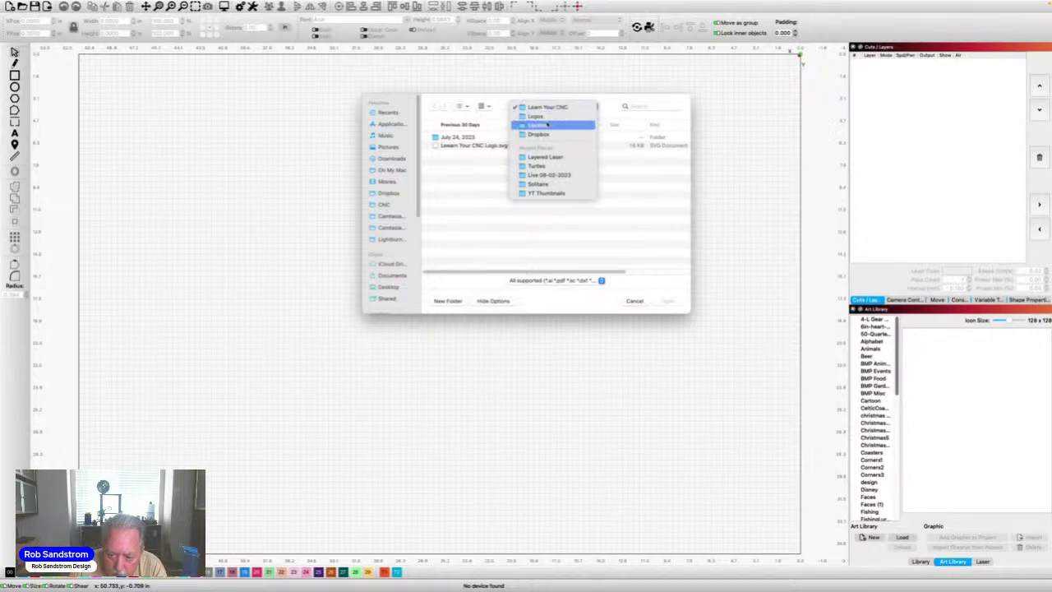
left_click(539, 125)
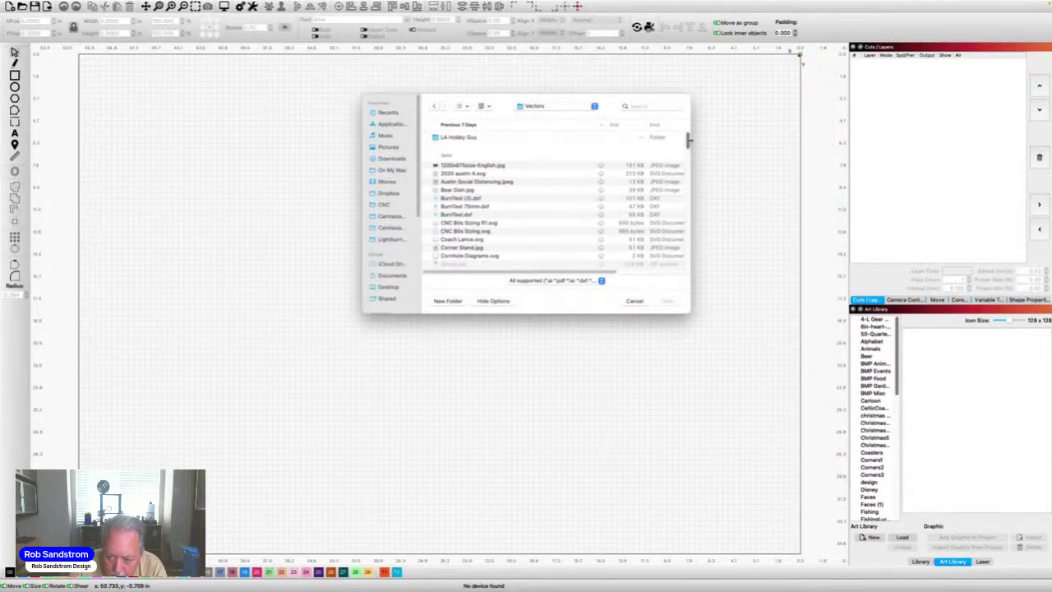
left_click_drag(689, 142, 679, 198)
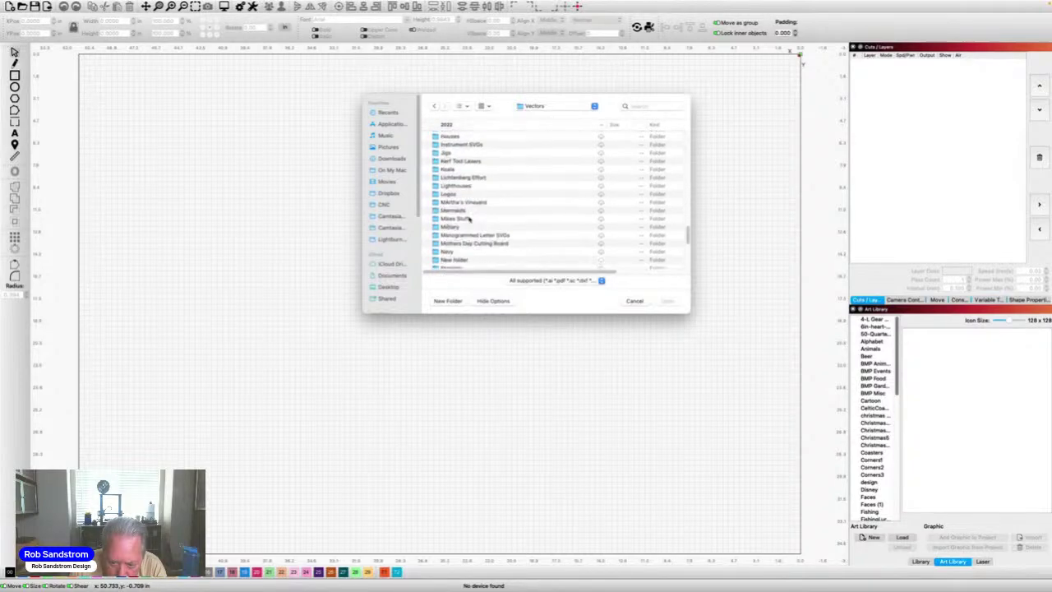
scroll(469, 219, "down", 10)
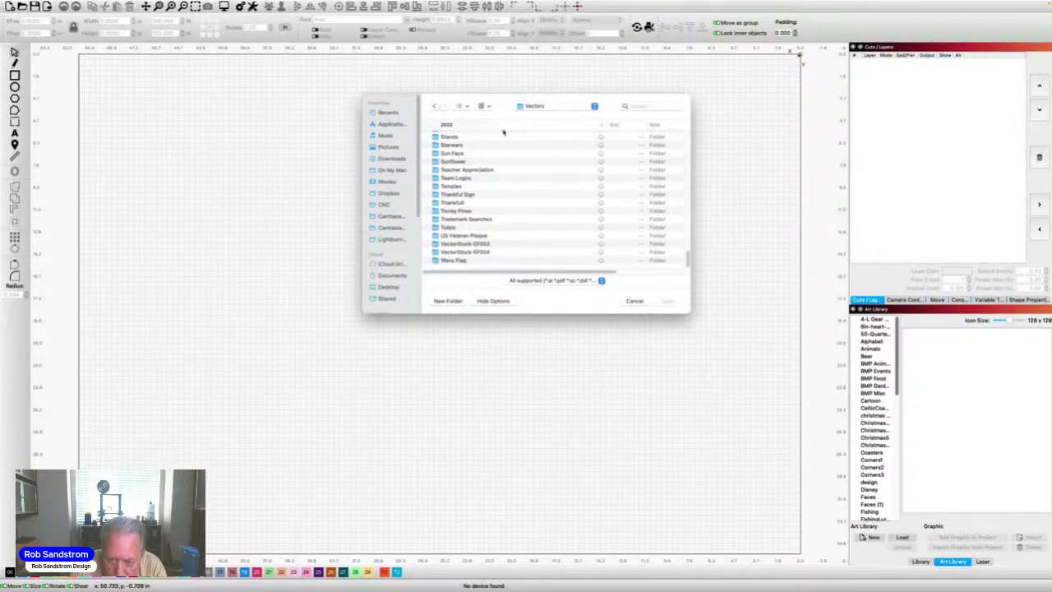
scroll(526, 173, "up", 8)
scroll(487, 166, "up", 8)
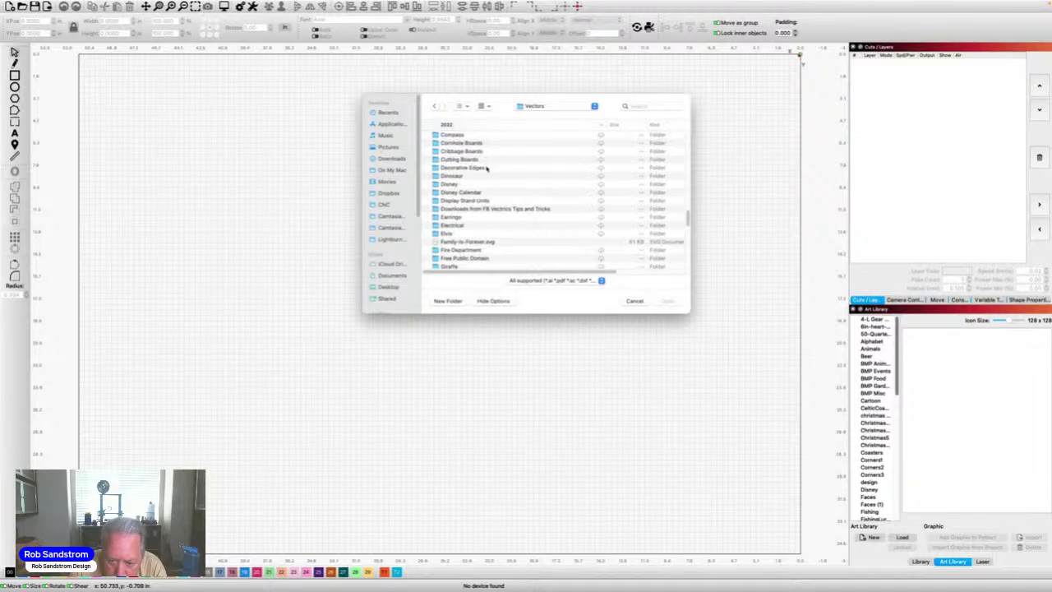
scroll(486, 167, "up", 10)
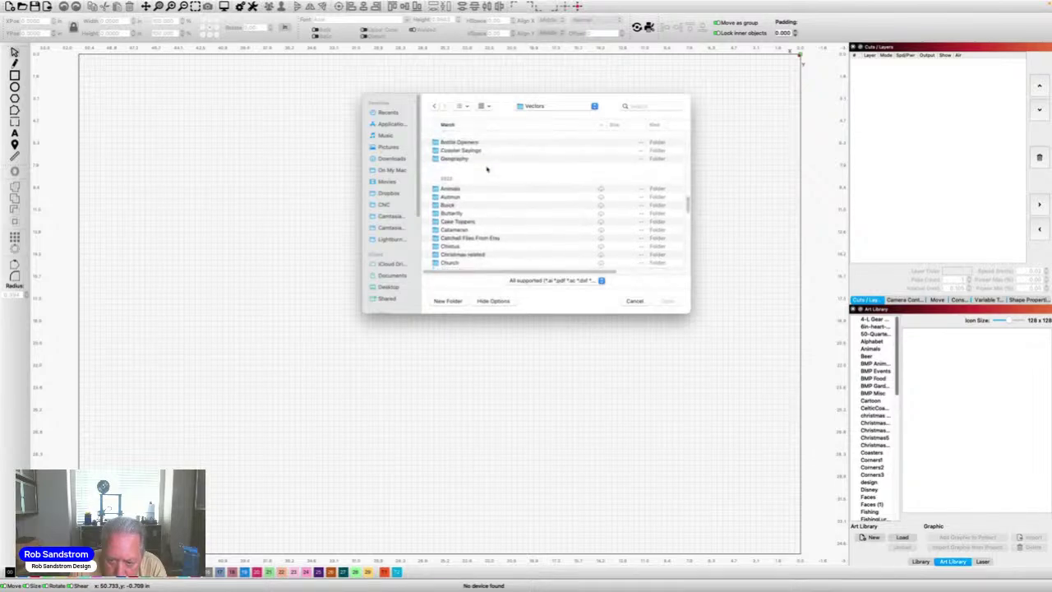
scroll(521, 206, "up", 10)
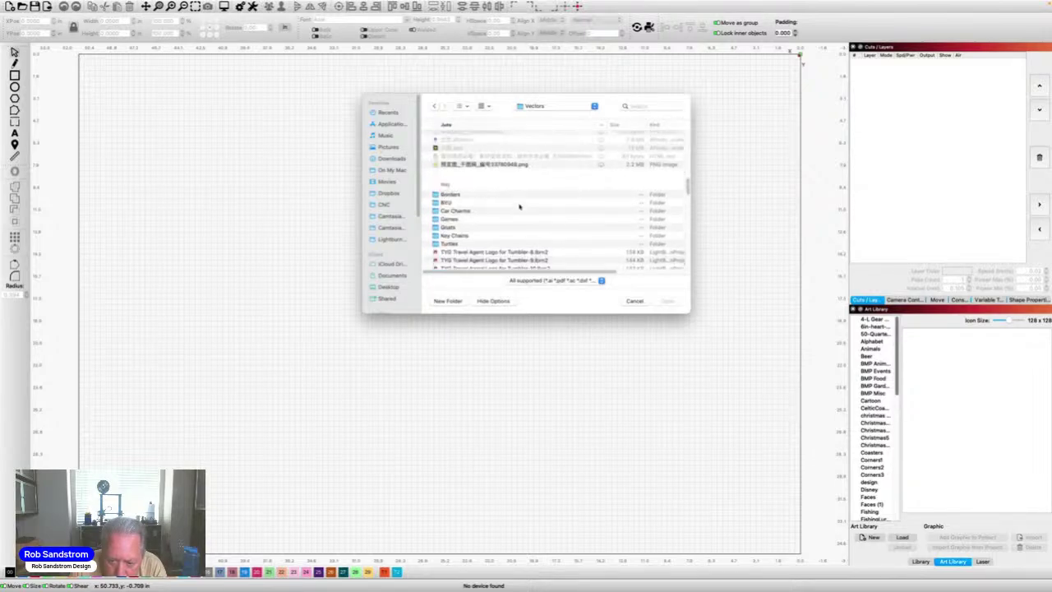
double_click(493, 219)
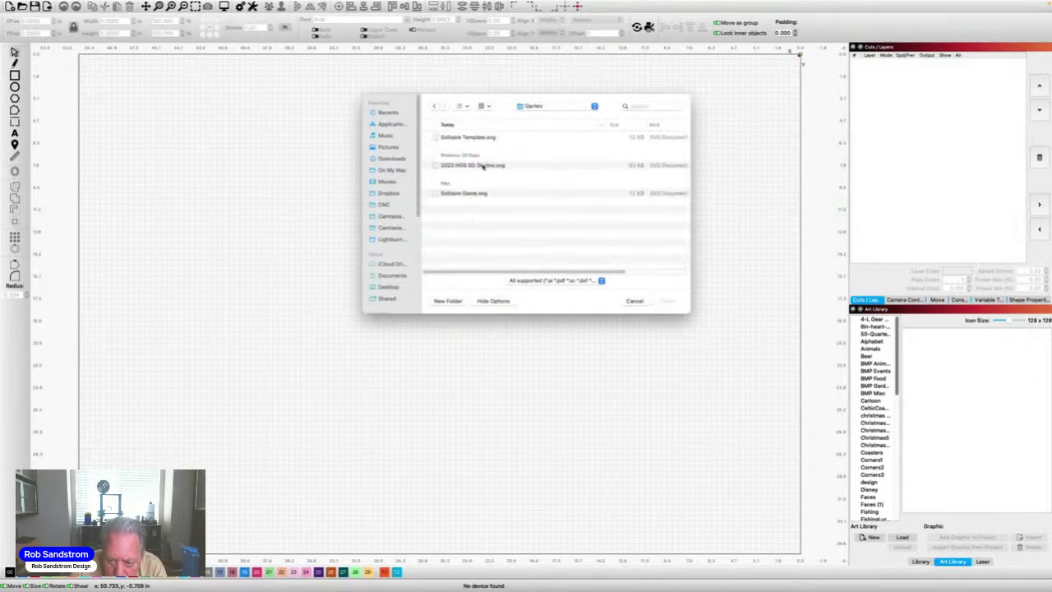
- Import Solitaire Template.svg into the workspace and clear the selection of the imported vectors
left_click(474, 138)
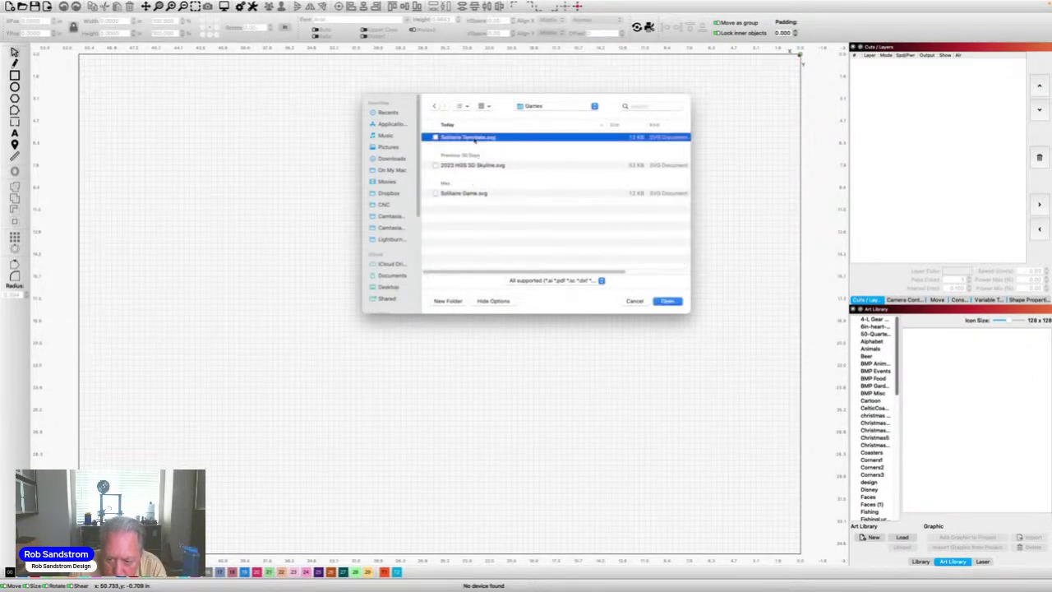
left_click(667, 301)
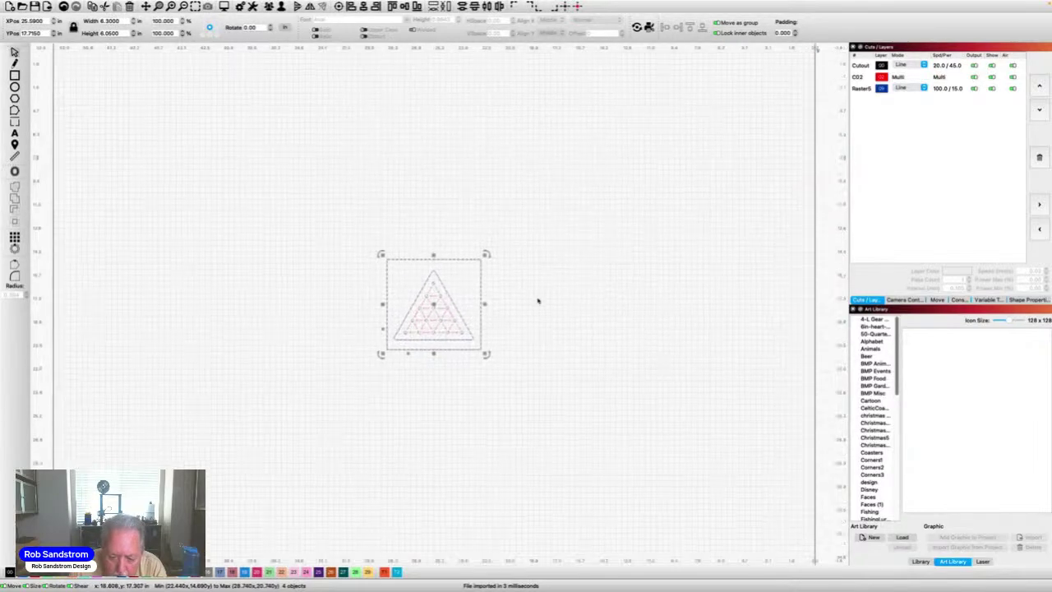
scroll(538, 300, "up", 2)
left_click(532, 295)
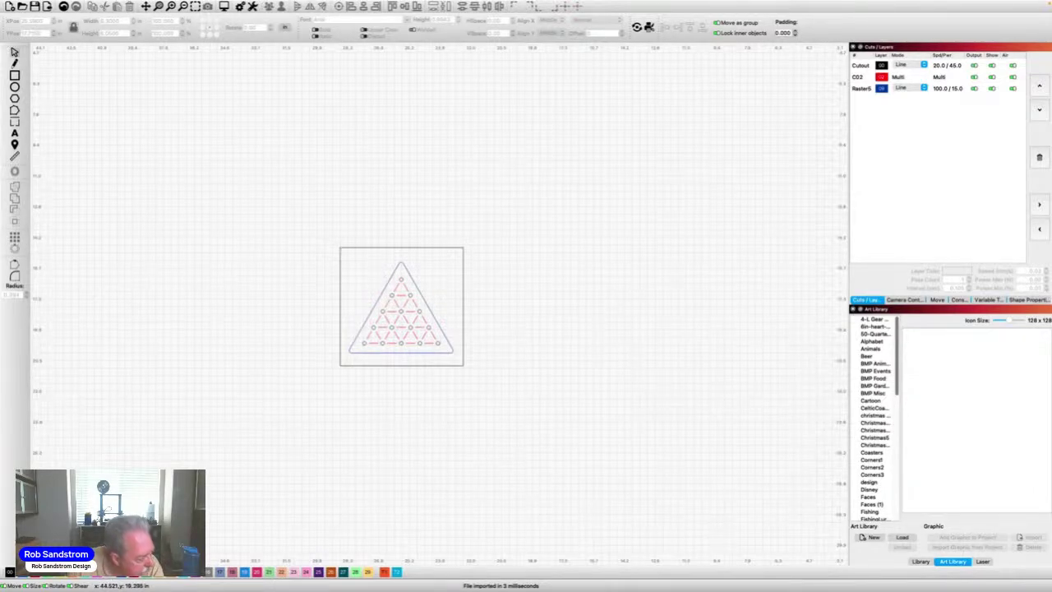
- Take the LightBurn window out of full screen so other windows can be reached
key("super+Tab")
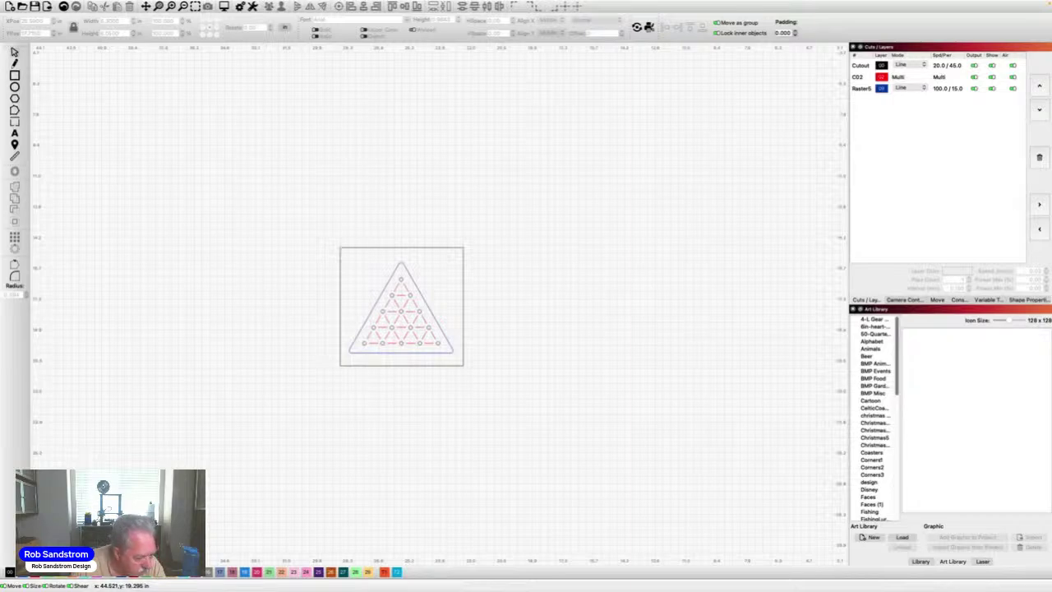
left_click_drag(171, 305, 205, 306)
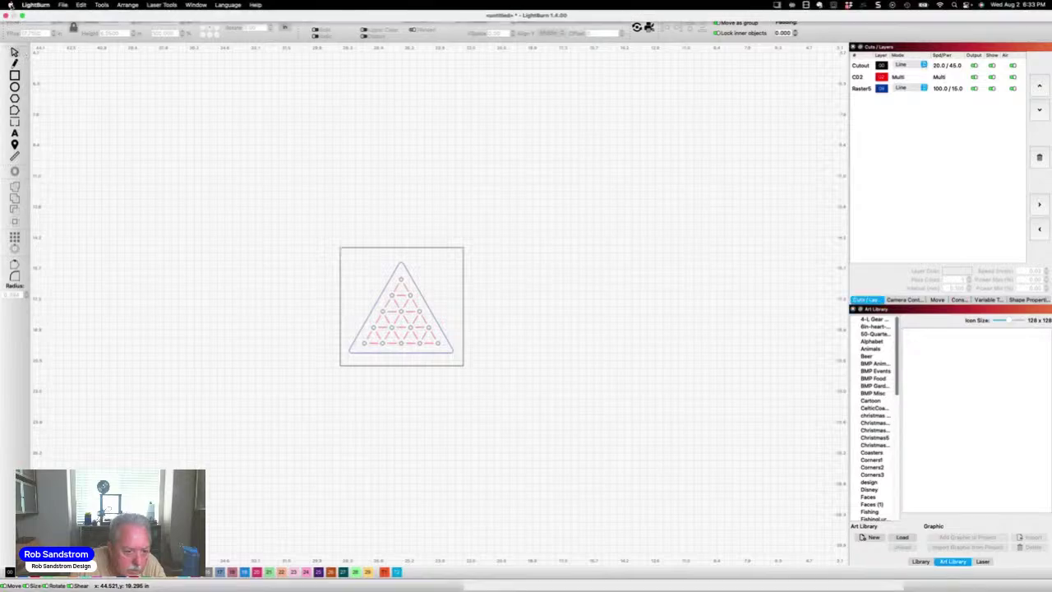
left_click(24, 15)
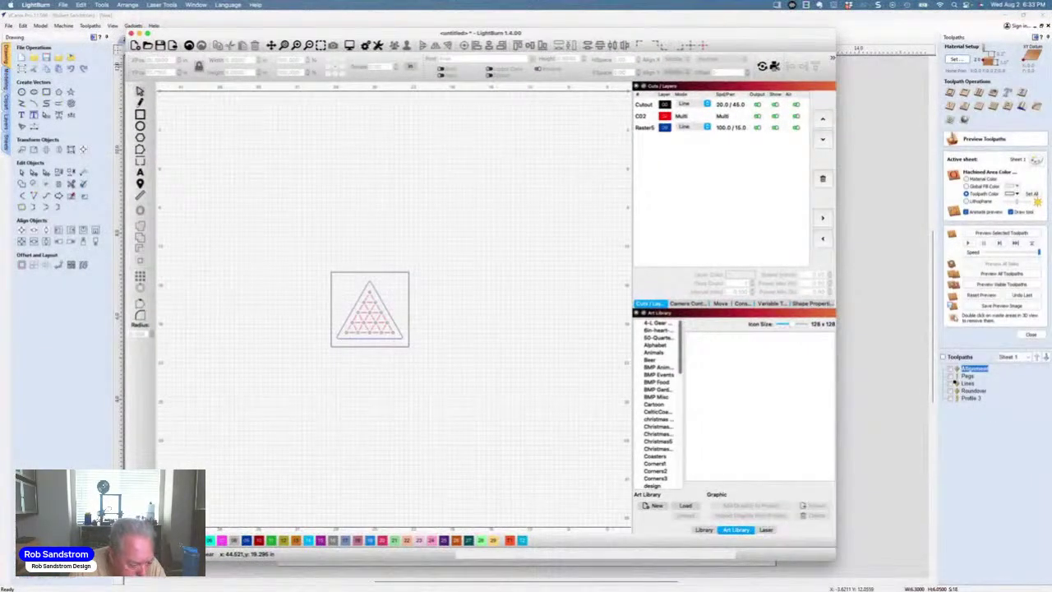
- View the clips IMG_6061.mov and IMG_6060.mov of the triangular board in its cardboard template, closing each one
key("space")
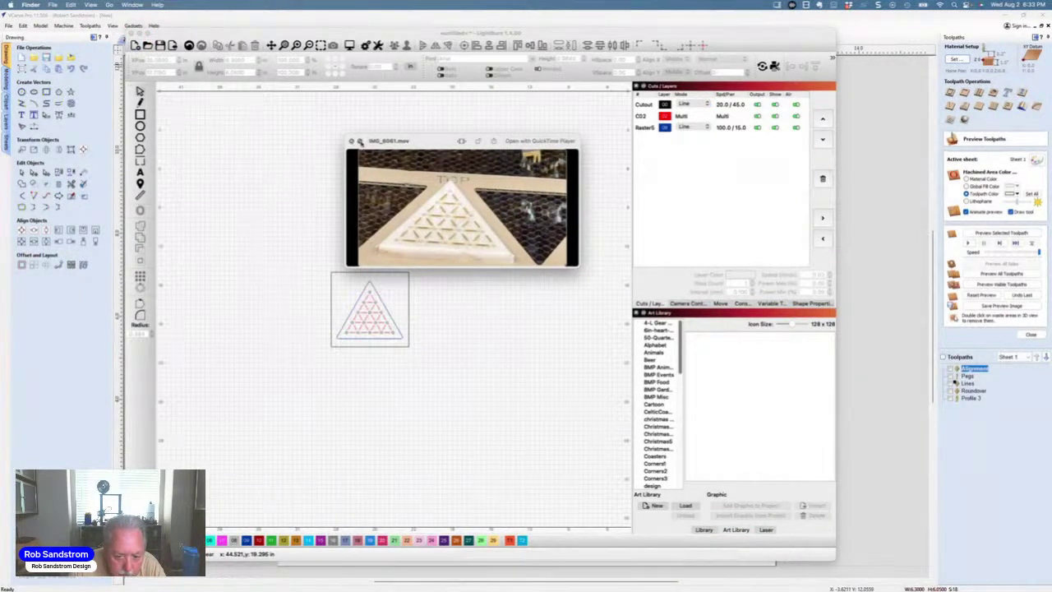
left_click(359, 142)
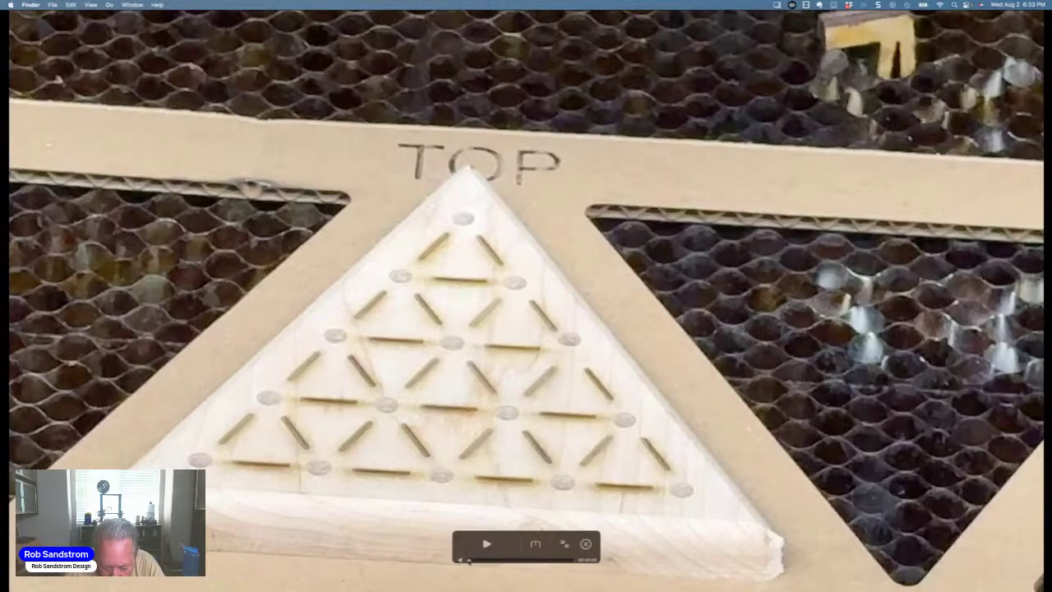
left_click_drag(469, 562, 492, 561)
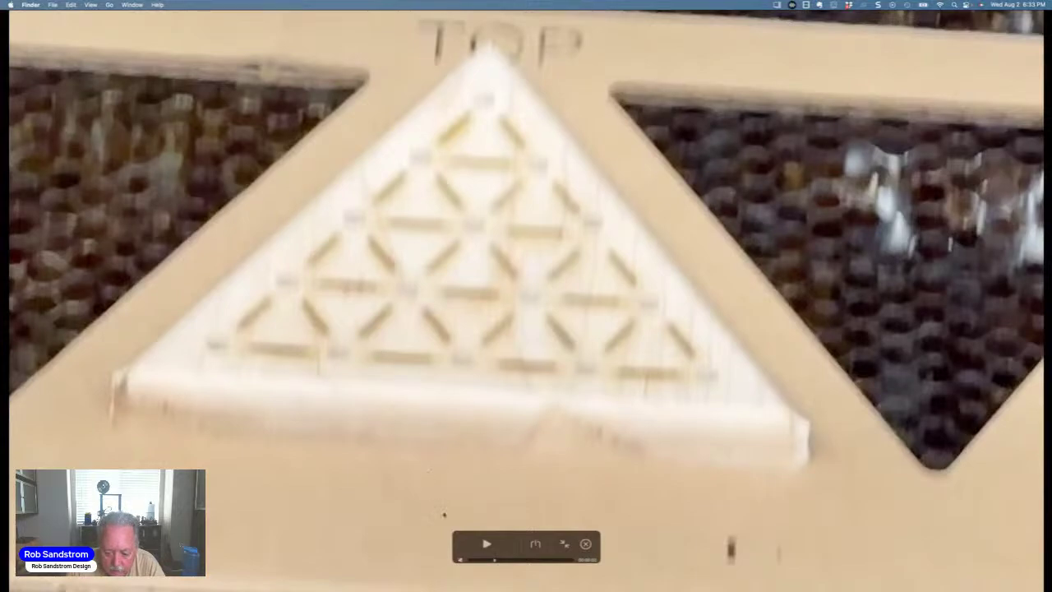
left_click_drag(493, 561, 481, 556)
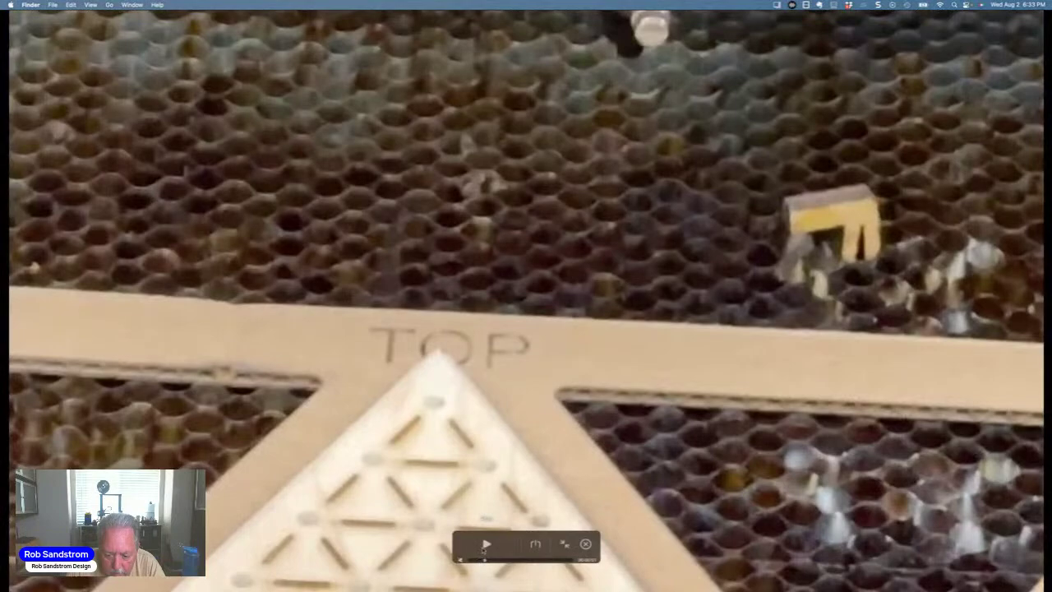
left_click(486, 545)
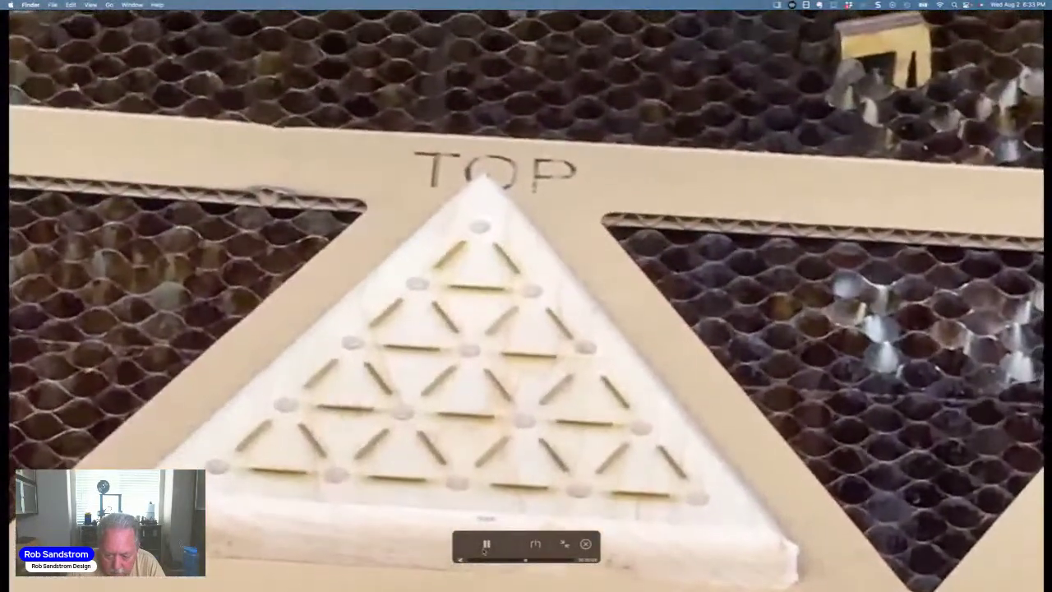
left_click(486, 545)
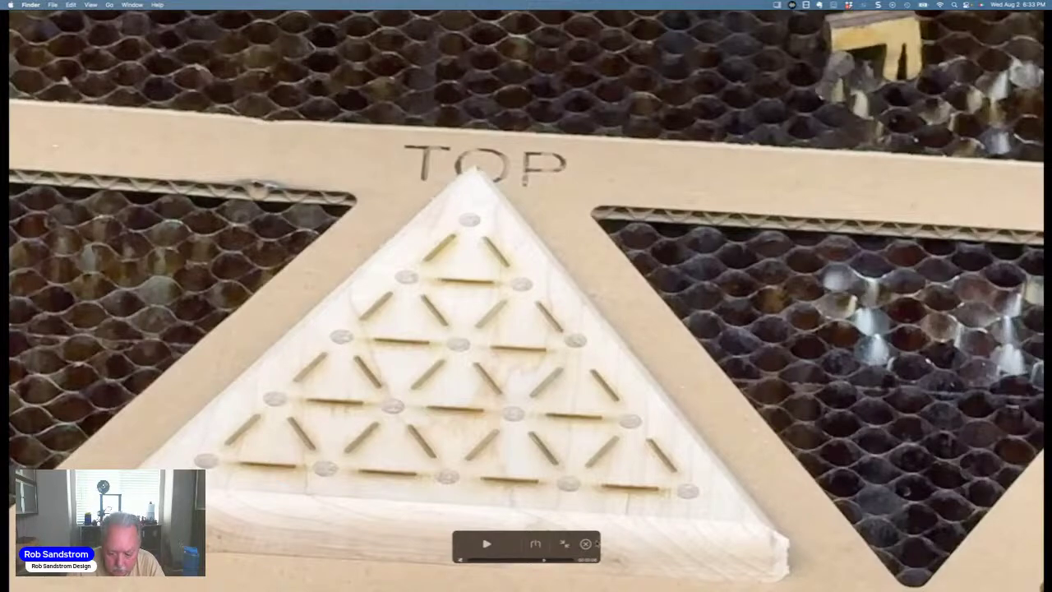
left_click(586, 543)
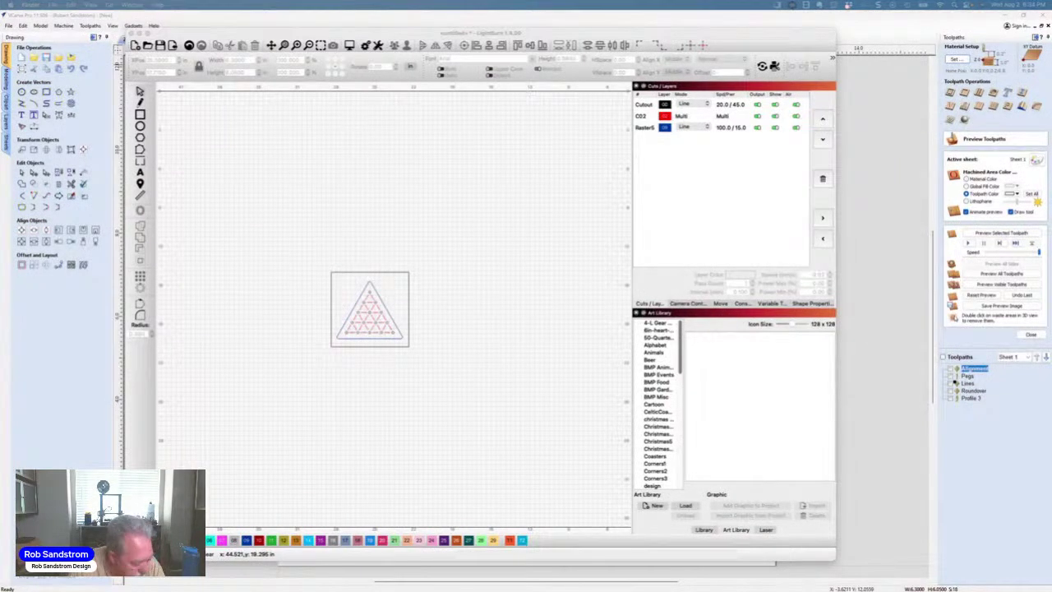
key("super+Tab")
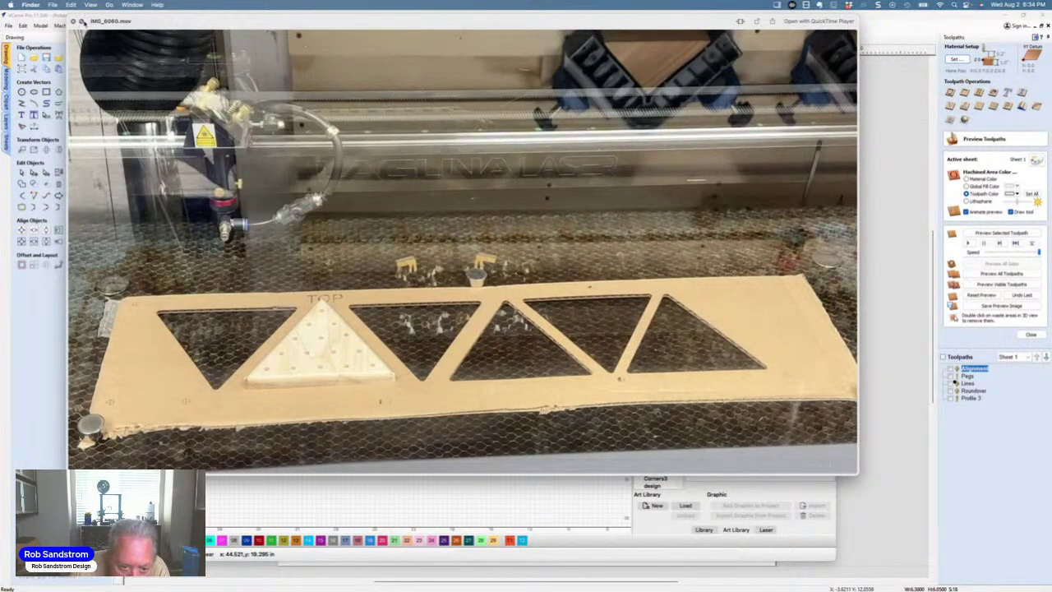
left_click(72, 20)
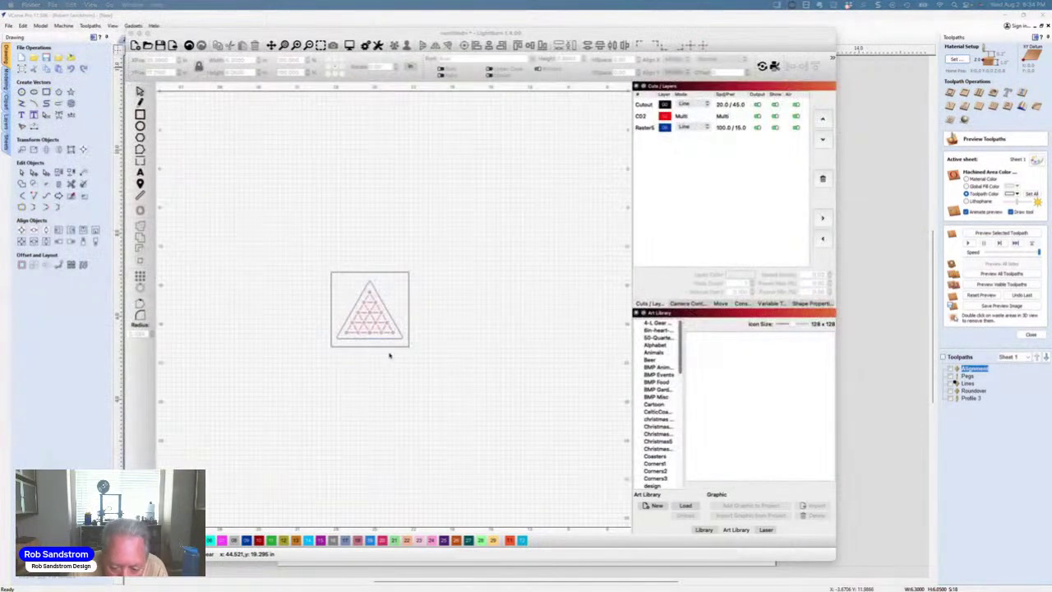
- Examine the imported vectors up close, selecting the outer square and the triangular outline in turn to identify them
scroll(374, 383, "up", 5)
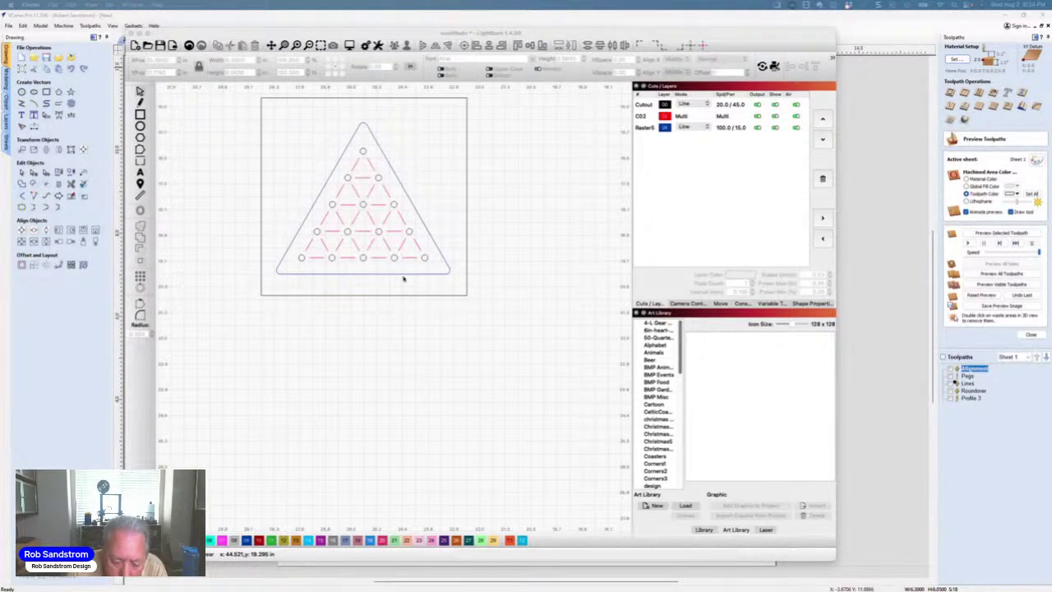
scroll(372, 320, "down", 3)
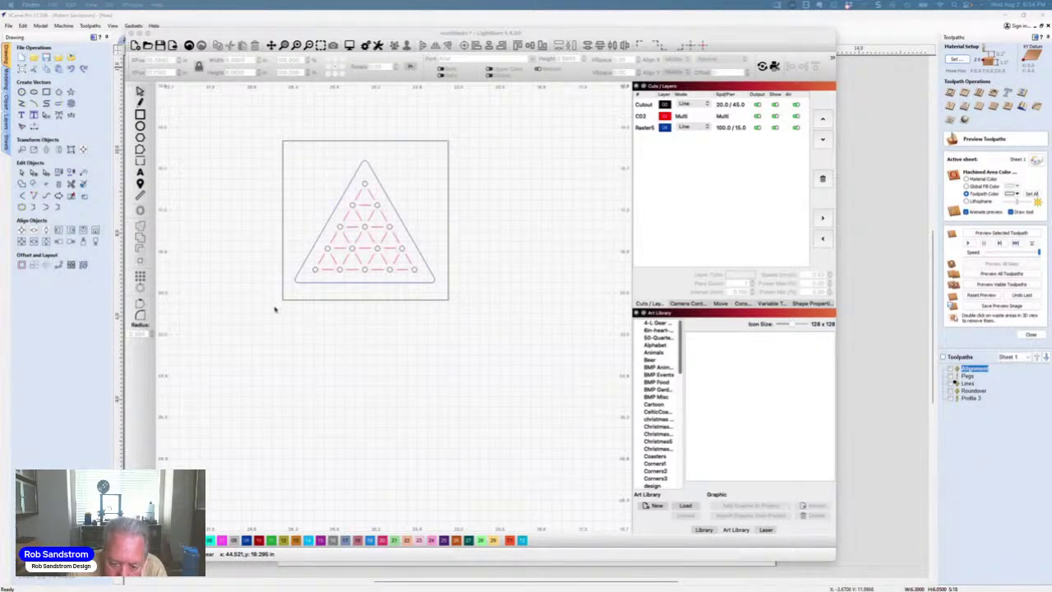
left_click_drag(334, 366, 287, 465)
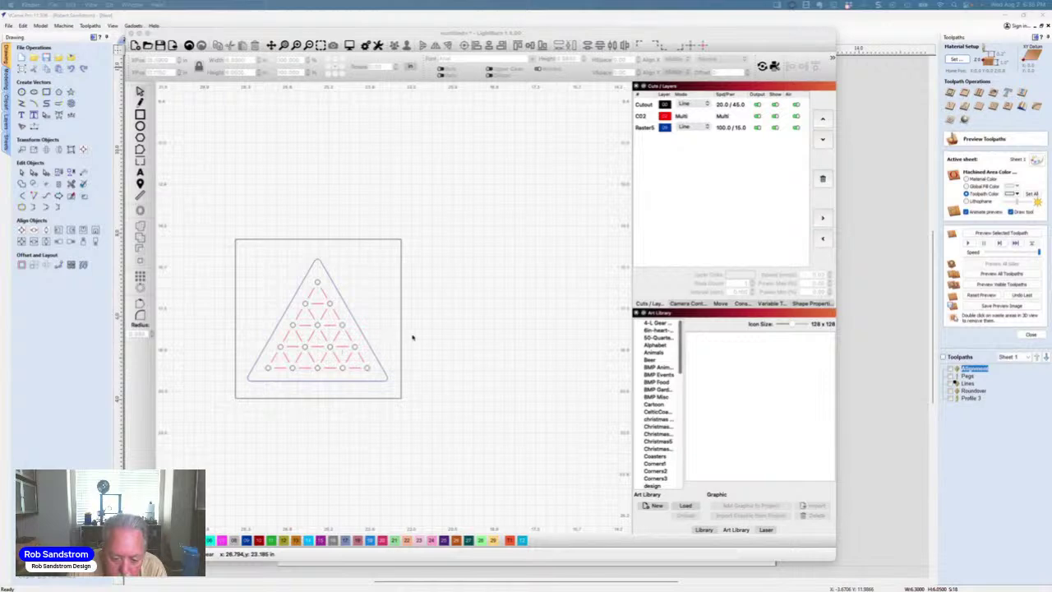
scroll(420, 386, "down", 1)
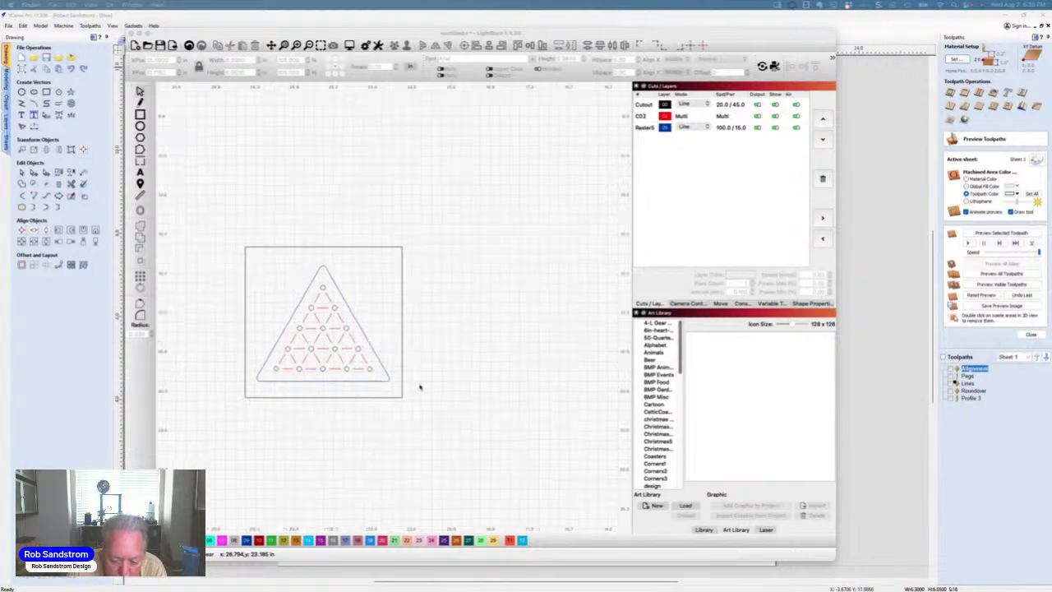
scroll(420, 386, "up", 2)
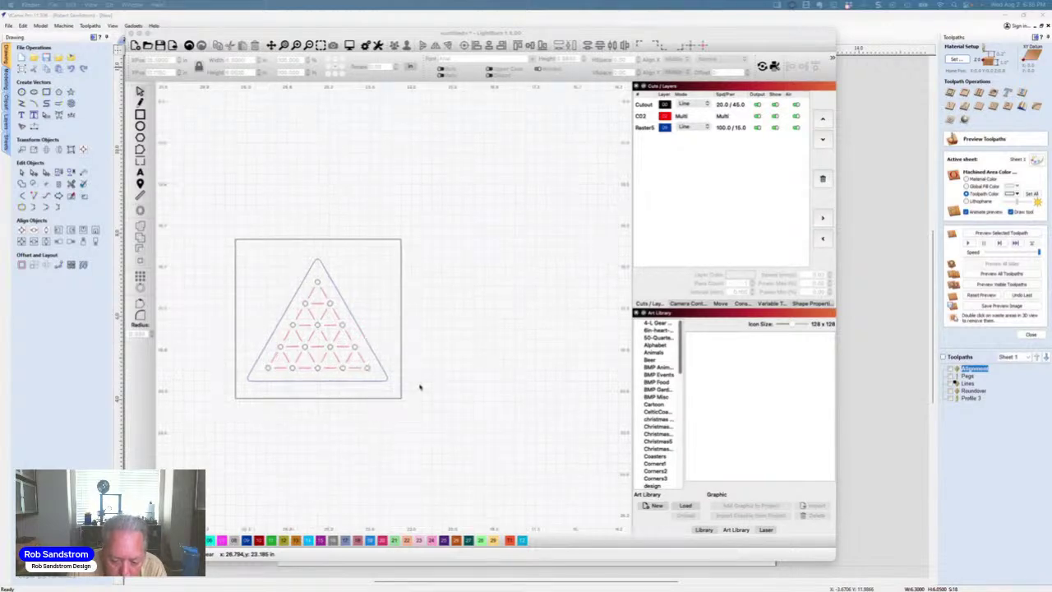
left_click(398, 281)
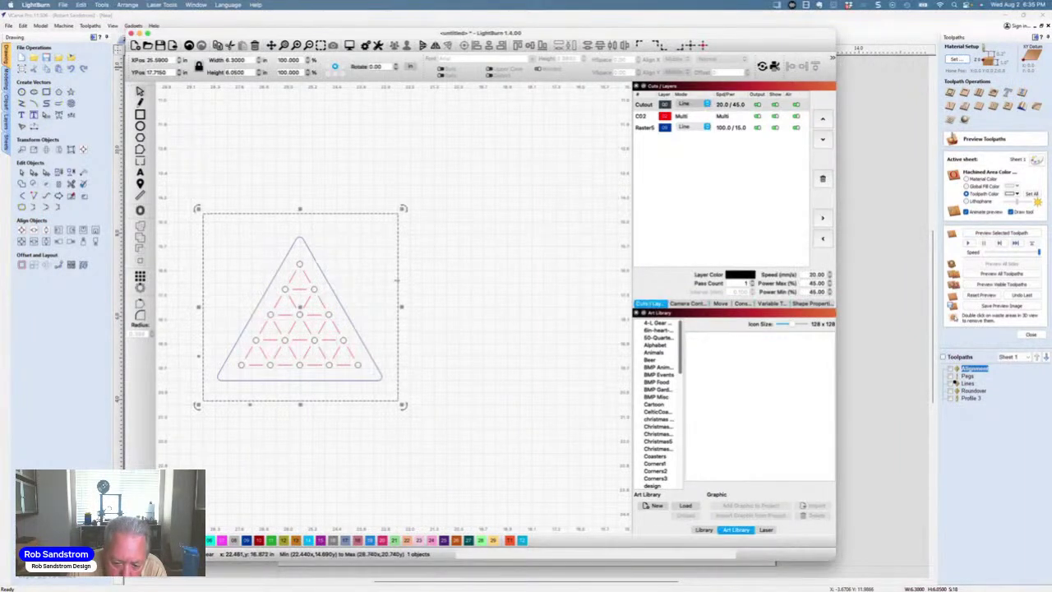
left_click(364, 298)
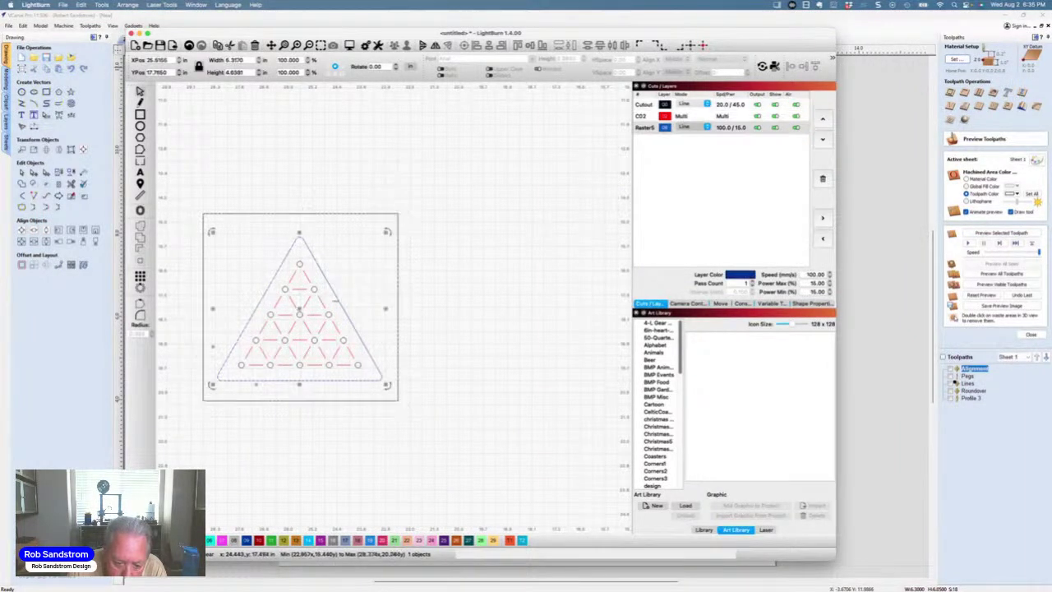
left_click(430, 358)
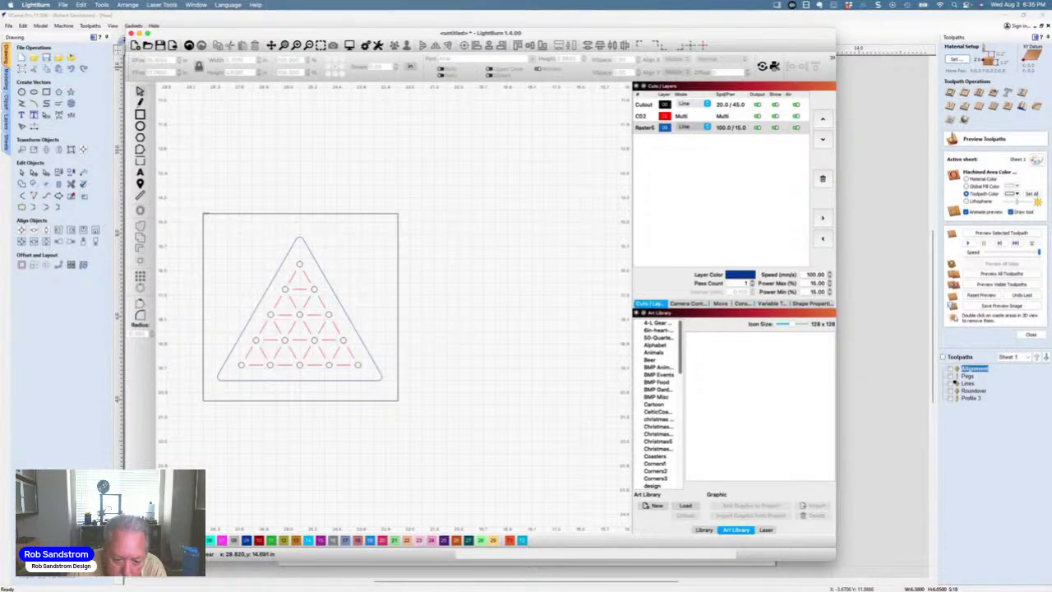
left_click(205, 215)
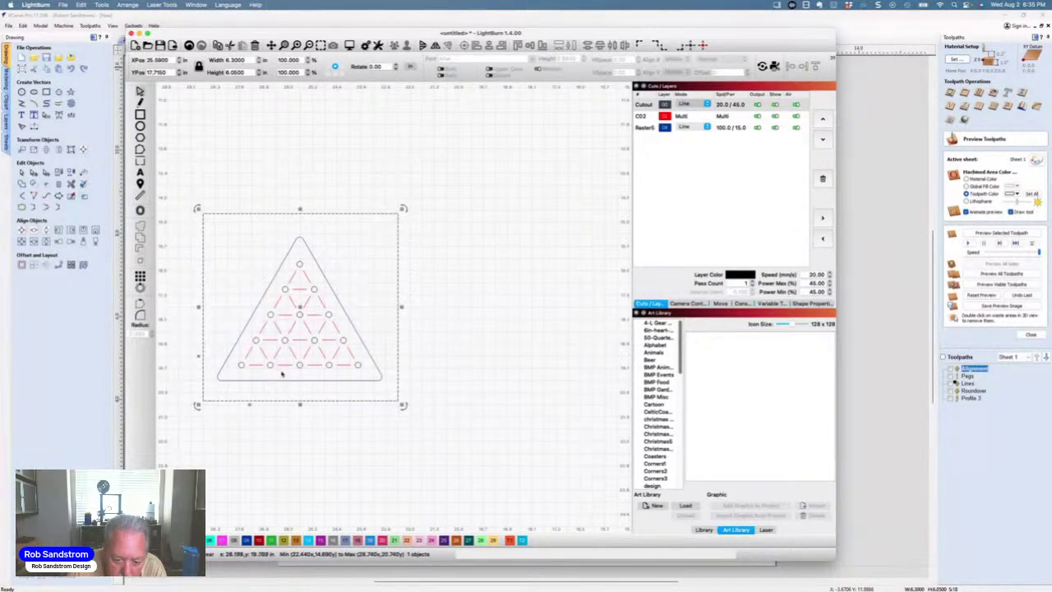
left_click(463, 376)
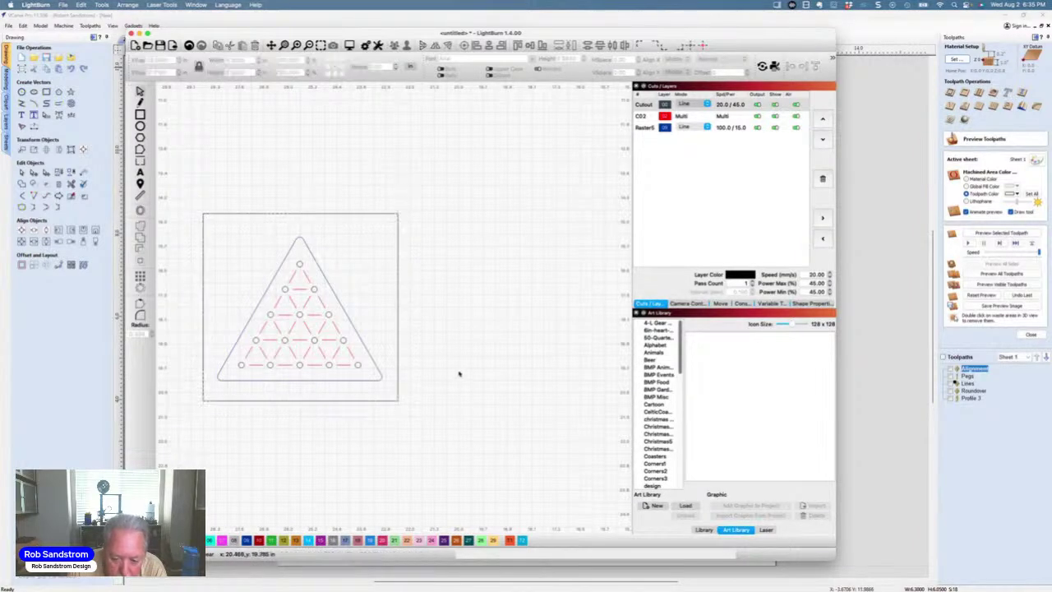
scroll(465, 417, "right", 5)
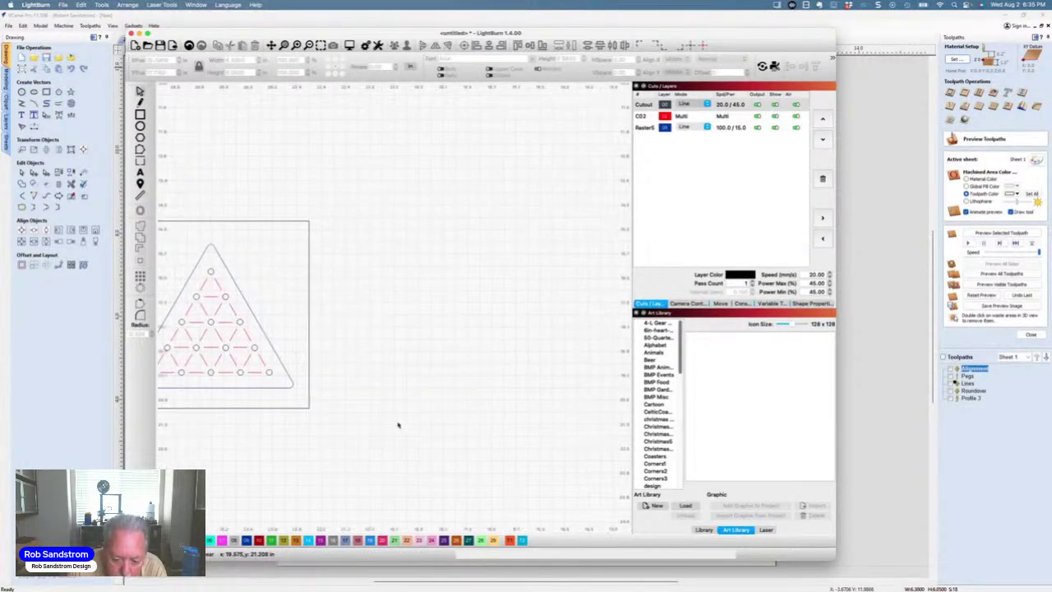
- Stretch the outer square around the triangular board into a wide rectangle about 15.25 in wide
scroll(398, 425, "left", 3)
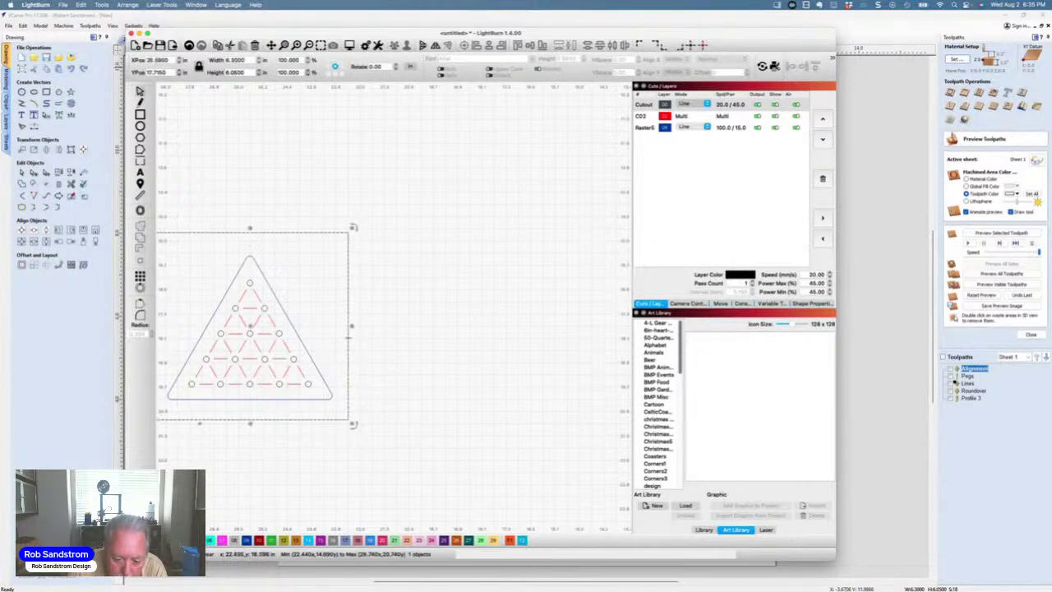
left_click(349, 337)
left_click_drag(348, 327, 627, 332)
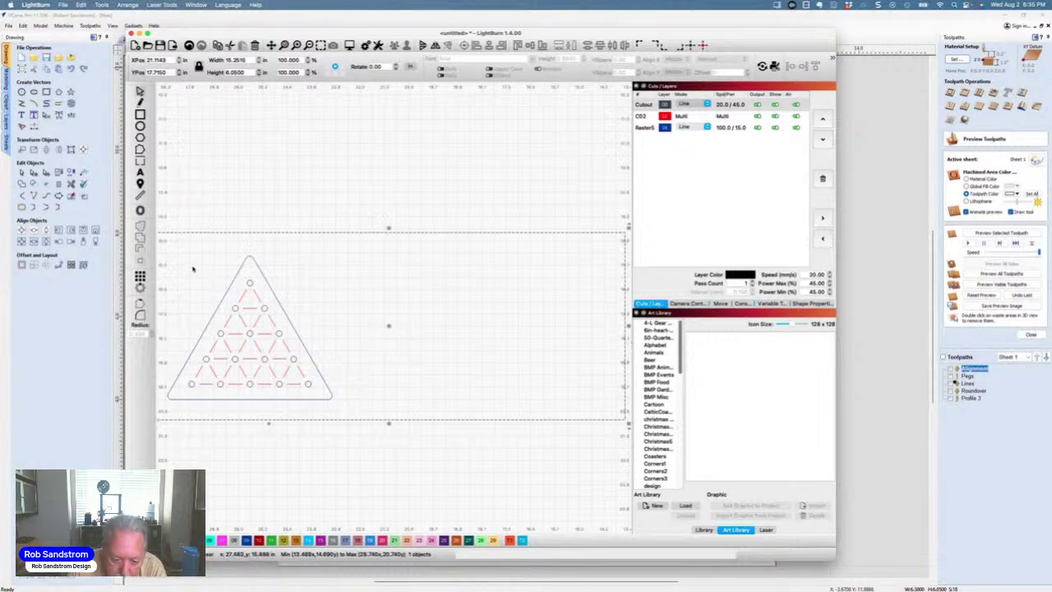
- Group the triangular board's outline, holes and lines, and place a duplicate beside the original inside the wide rectangle
scroll(192, 265, "left", 4)
left_click_drag(228, 199, 407, 431)
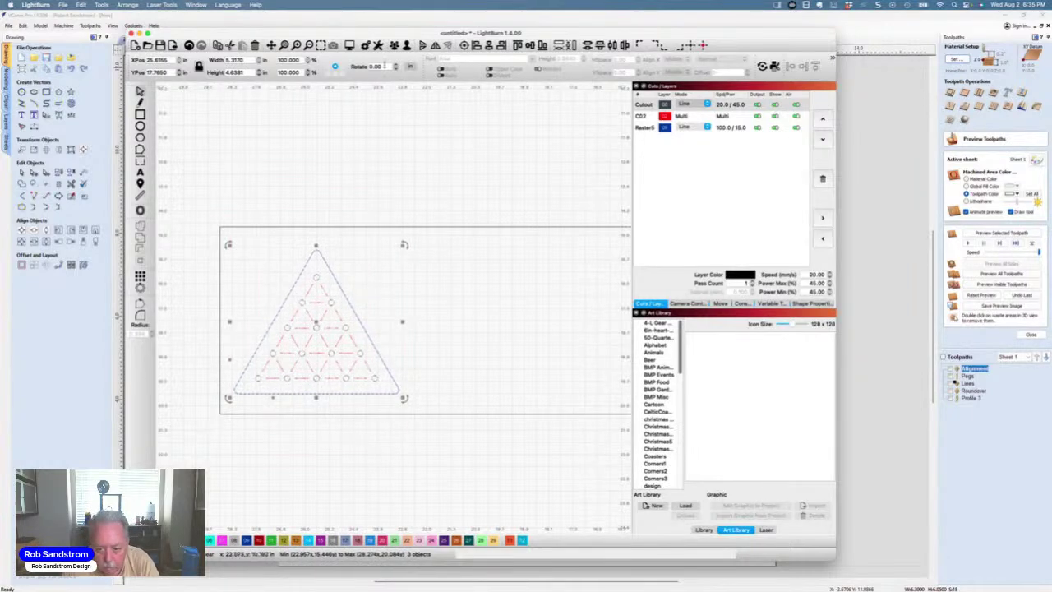
left_click(395, 50)
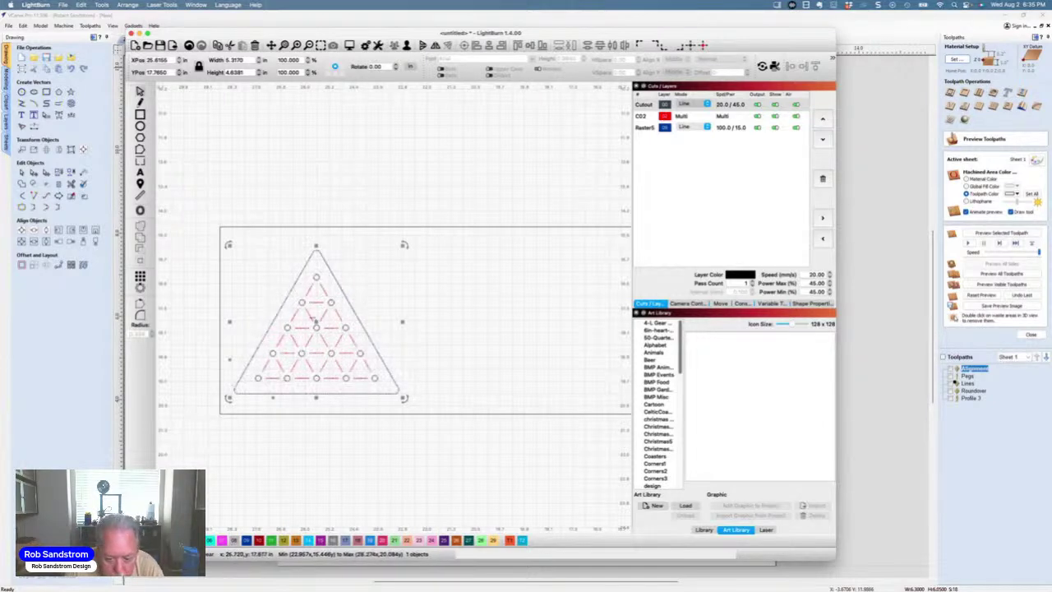
left_click_drag(316, 323, 488, 325)
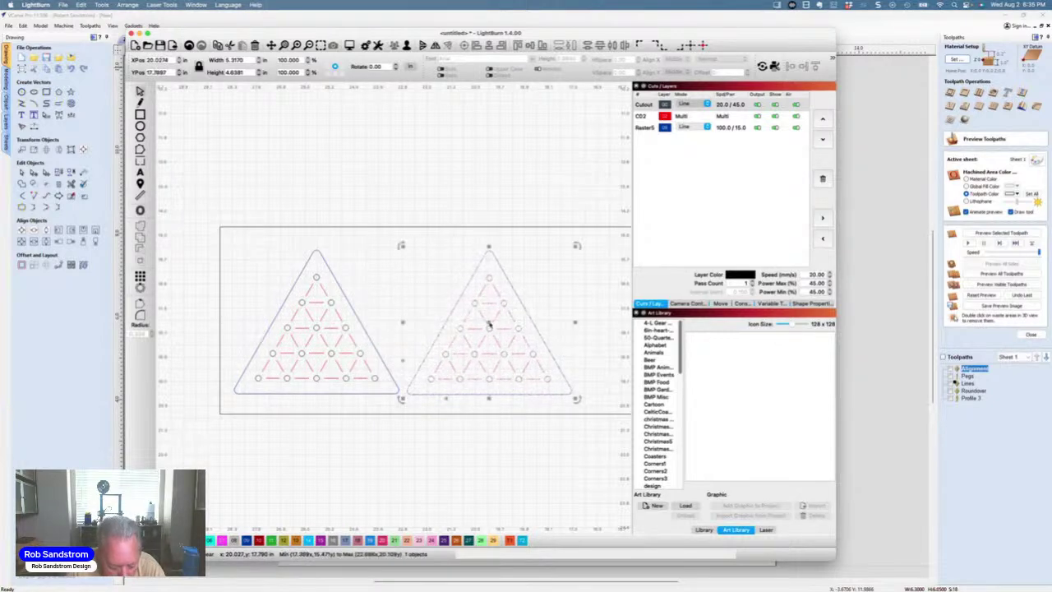
- Rotate the duplicated board 180 degrees and nest it closely against the first triangle, and select the outer rectangle
key("super+period")
key("super+period")
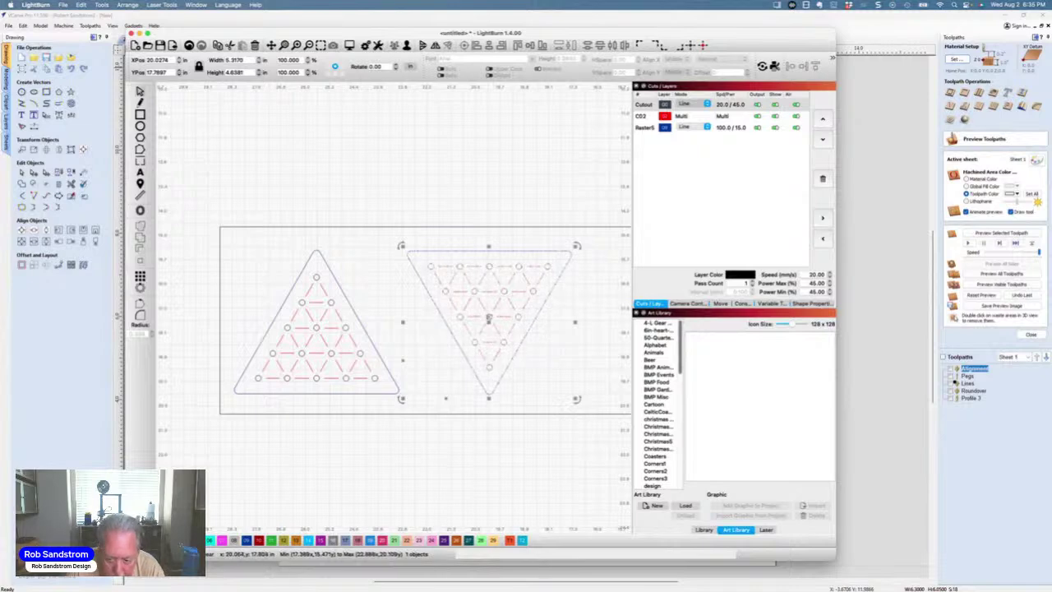
left_click_drag(488, 322, 423, 321)
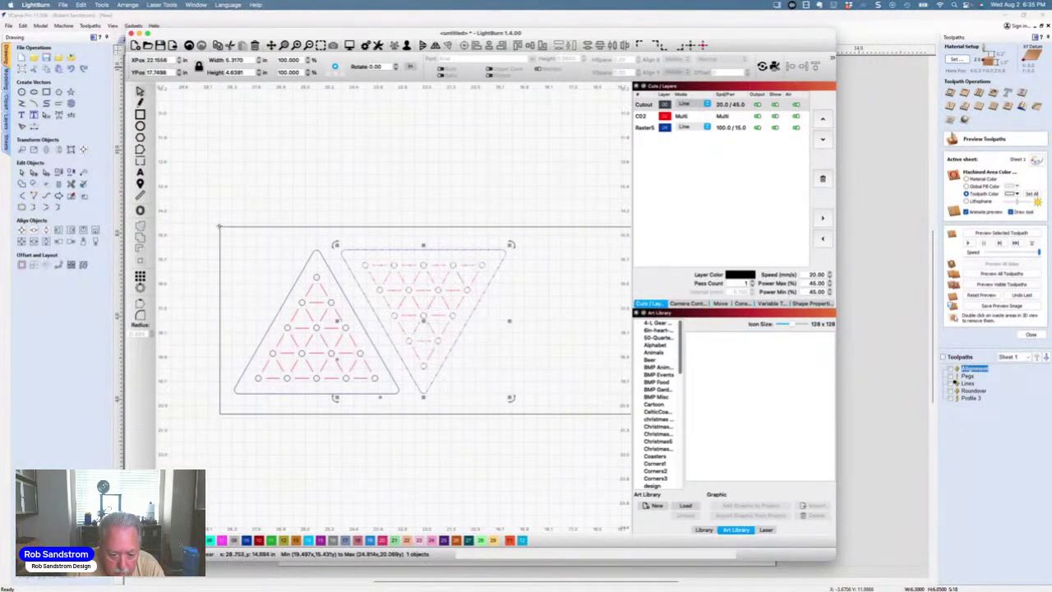
left_click(220, 228)
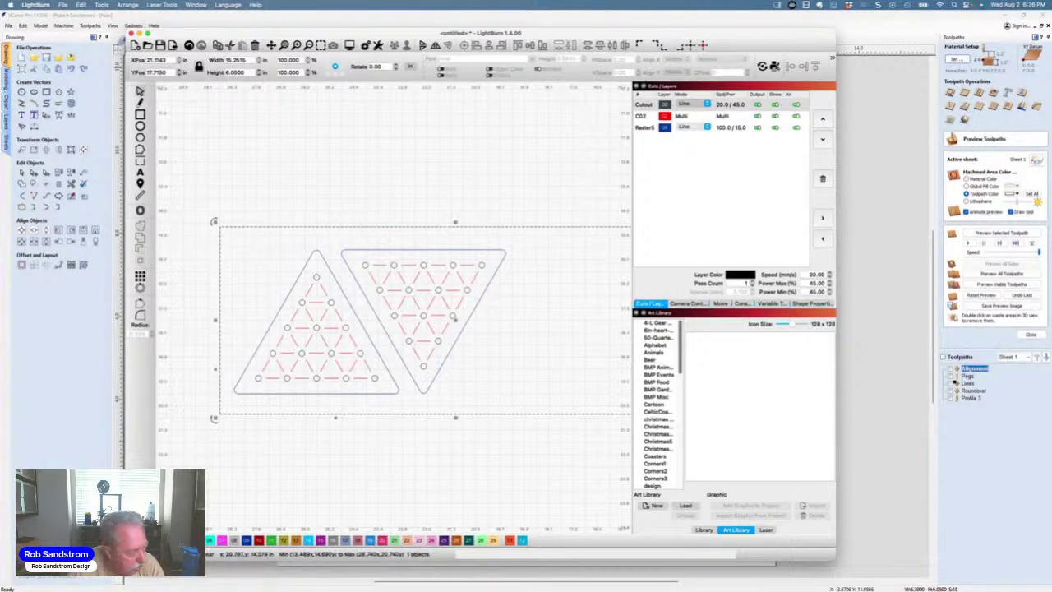
- View the clip IMG_6060.mov of the cardboard template in the laser, close it, and return to LightBurn with nothing selected
key("super+Tab")
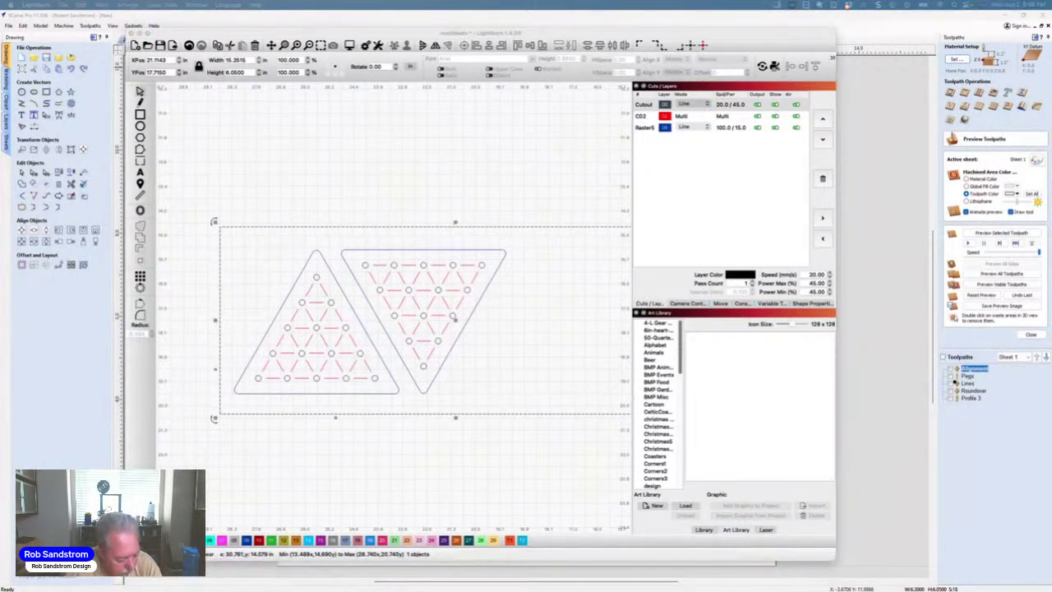
key("space")
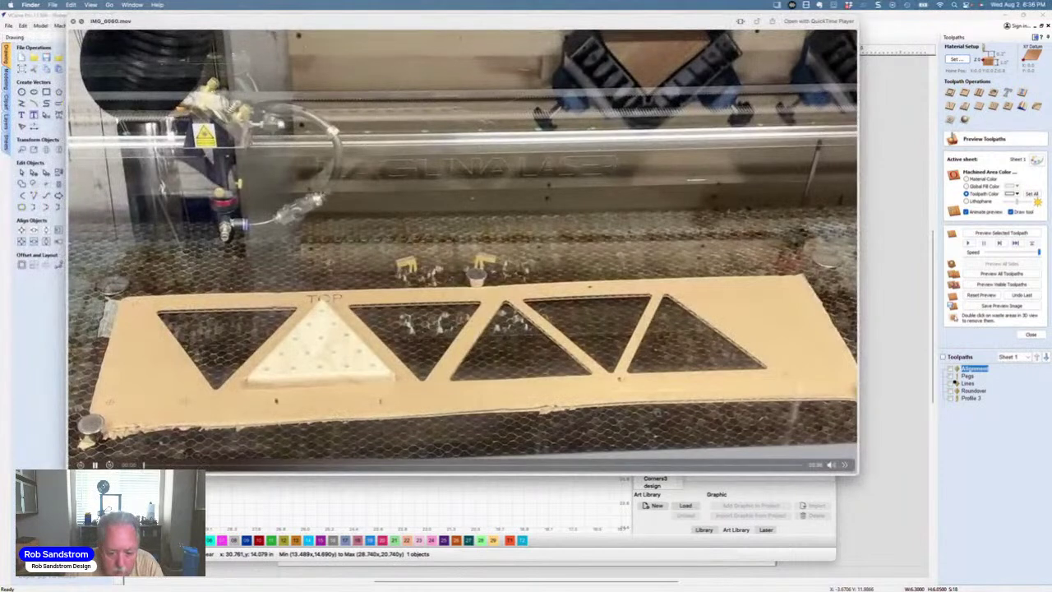
left_click(322, 307)
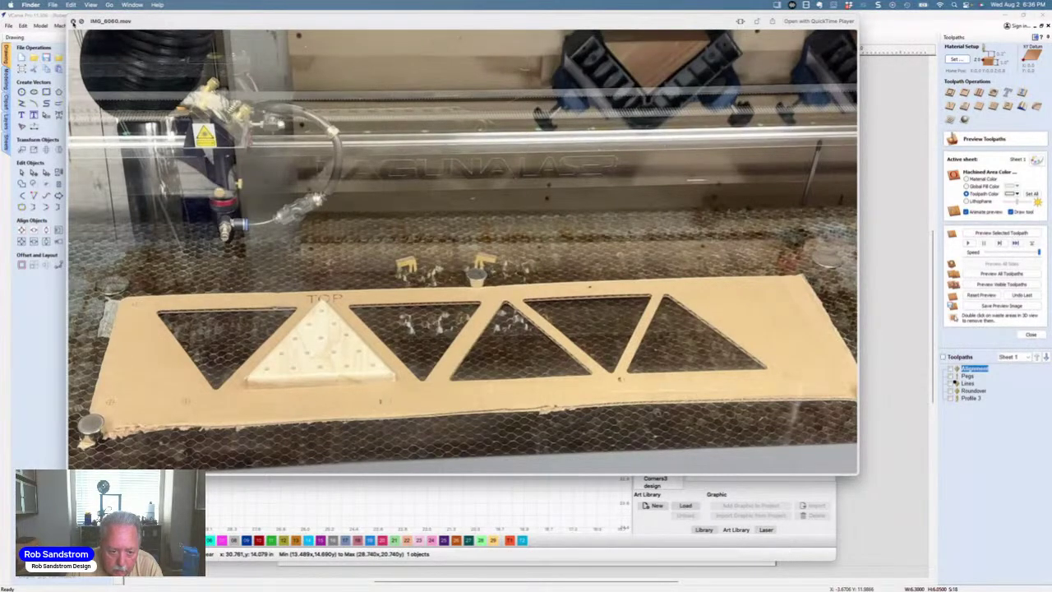
left_click(72, 21)
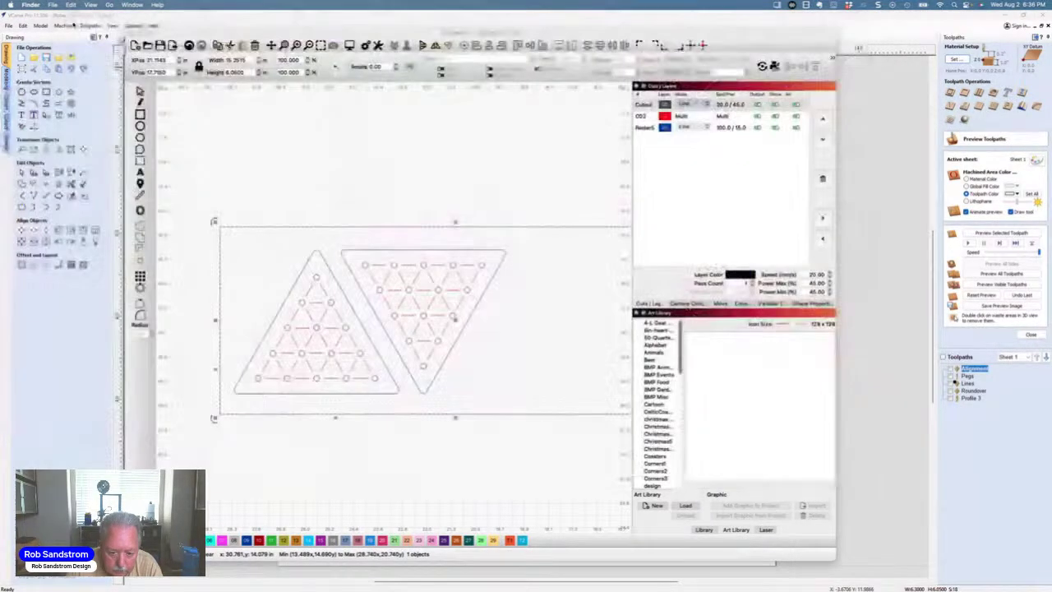
left_click(348, 451)
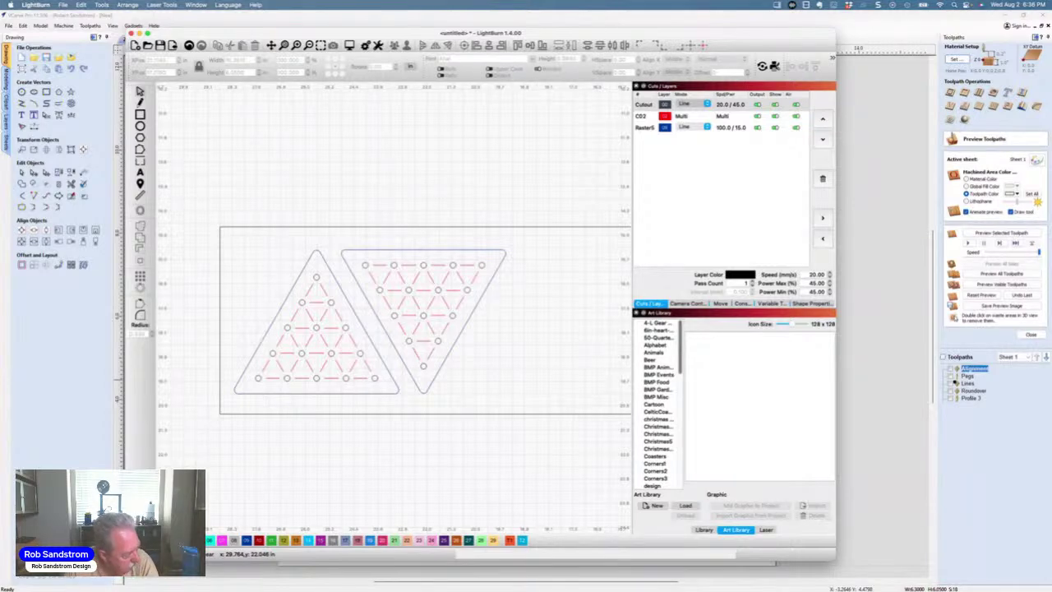
- View the clips IMG_6061.mov and IMG_6059.mov of the board seated in the laser template, closing each one
key("super+Tab")
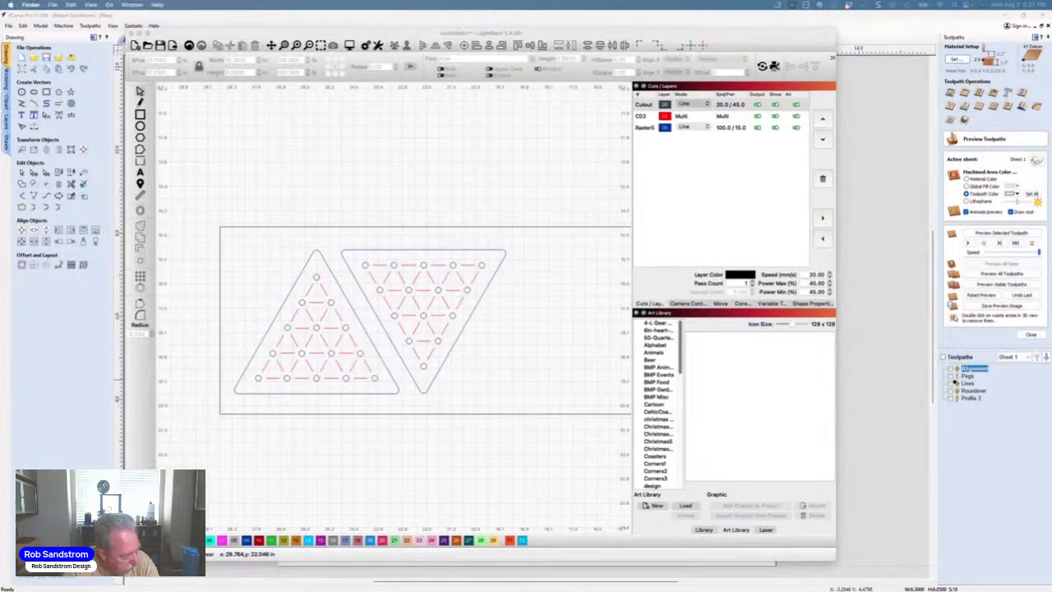
key("space")
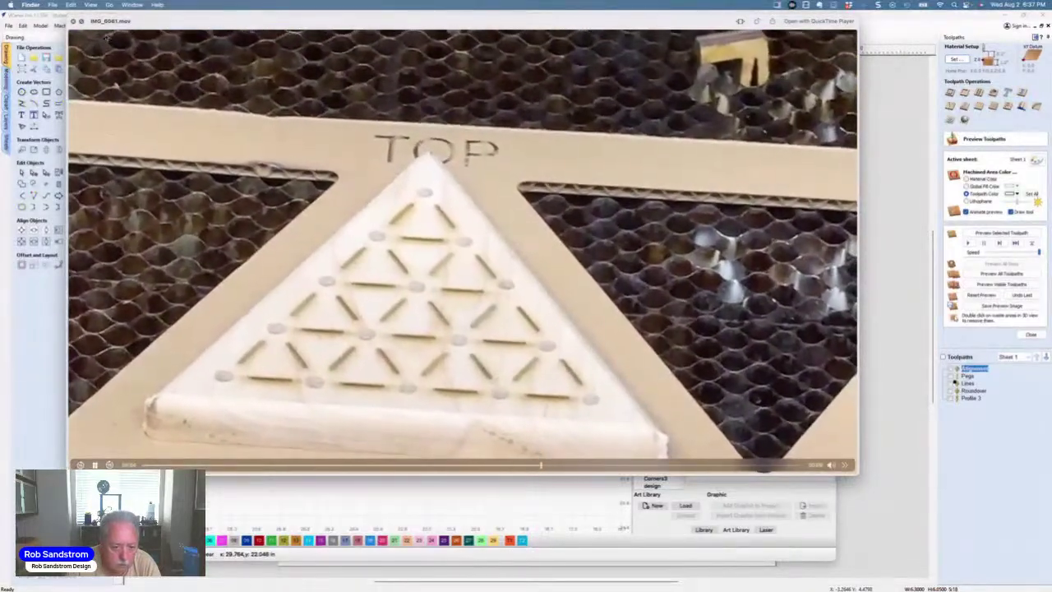
key("space")
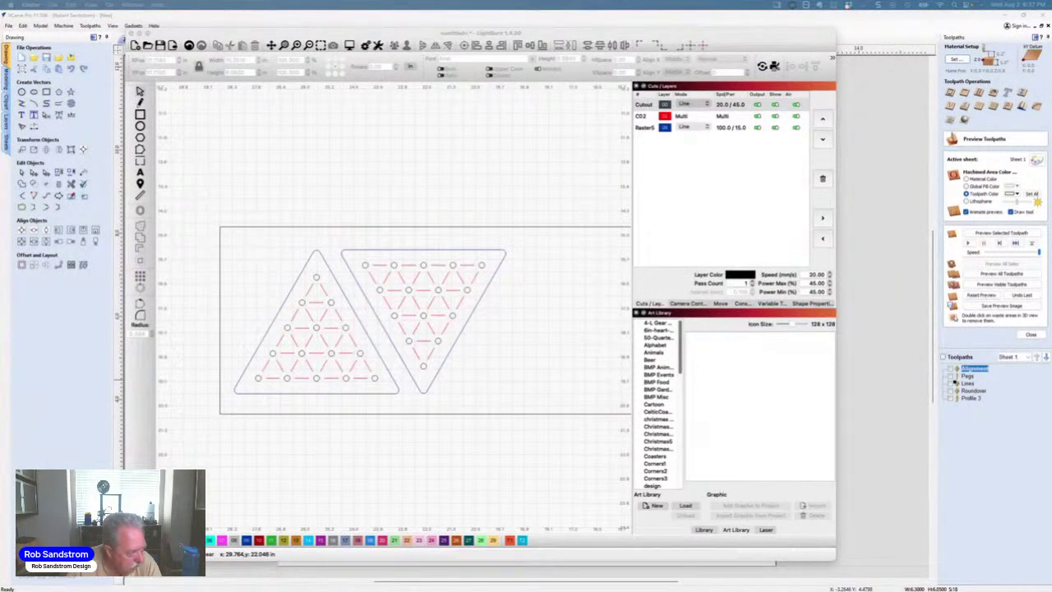
key("space")
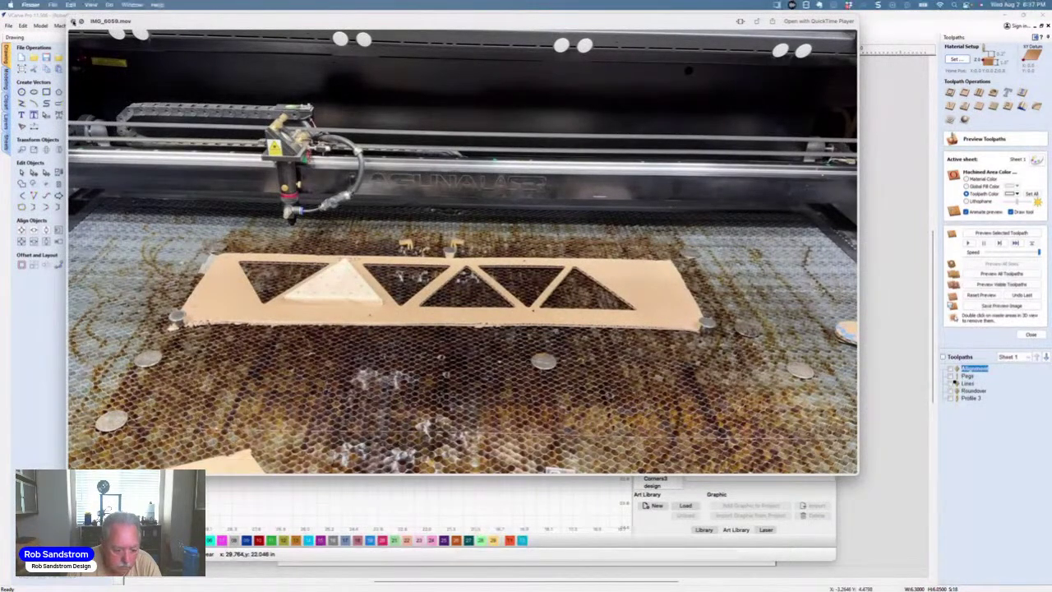
left_click(74, 21)
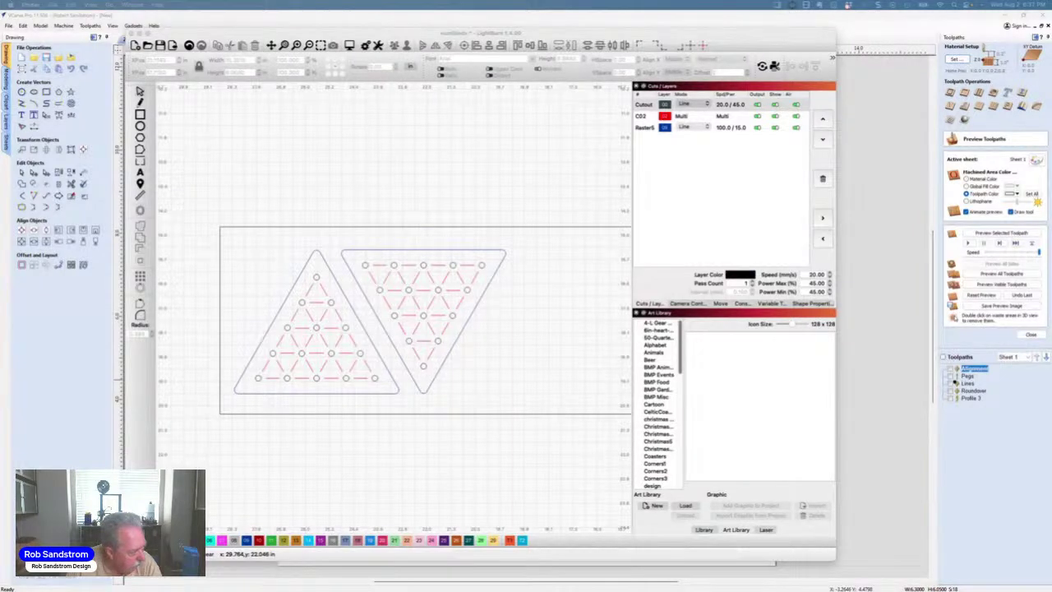
- Watch the clip of the Laguna CNC router machining the boards, reopening it to skip ahead to the final cutout, and close it
key("space")
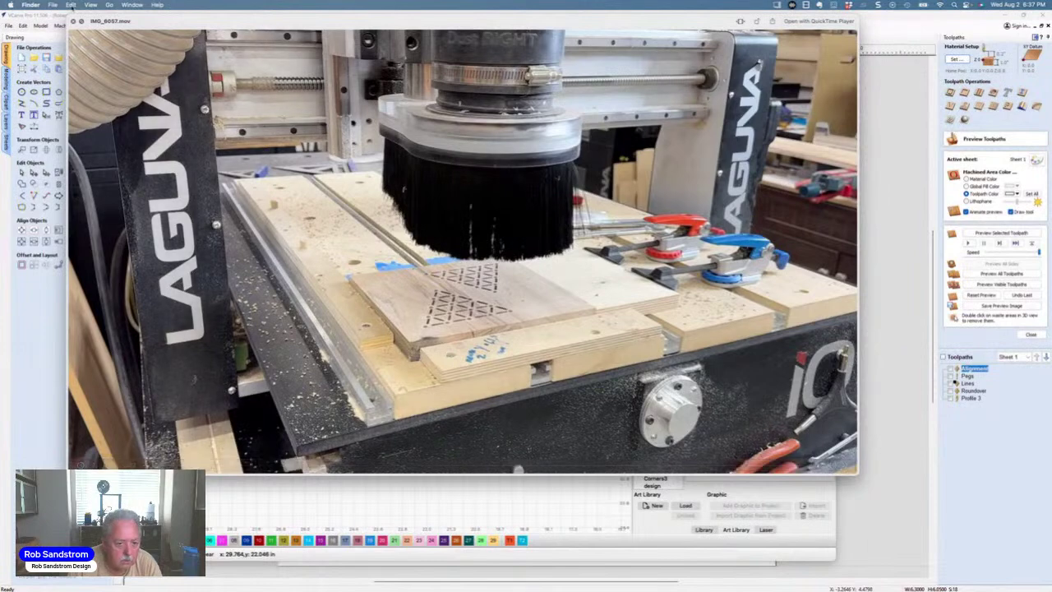
left_click(72, 22)
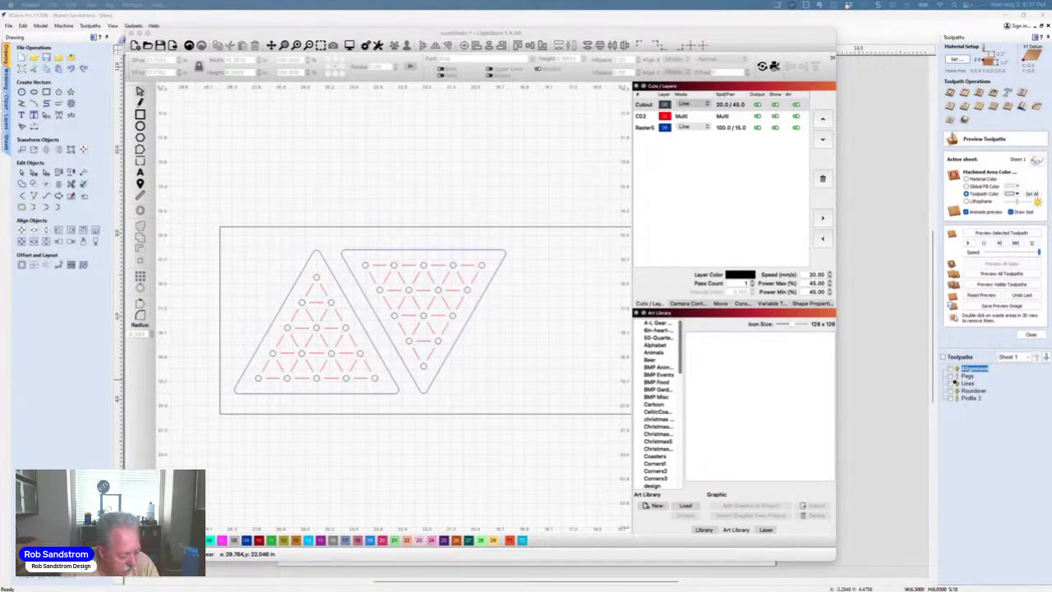
key("super+Tab")
key("space")
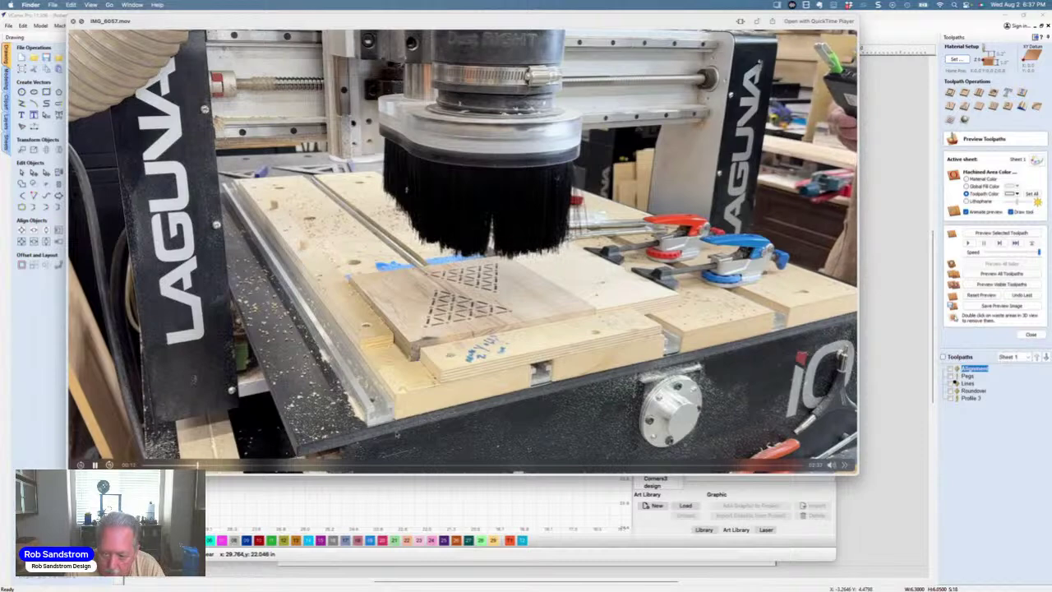
key("space")
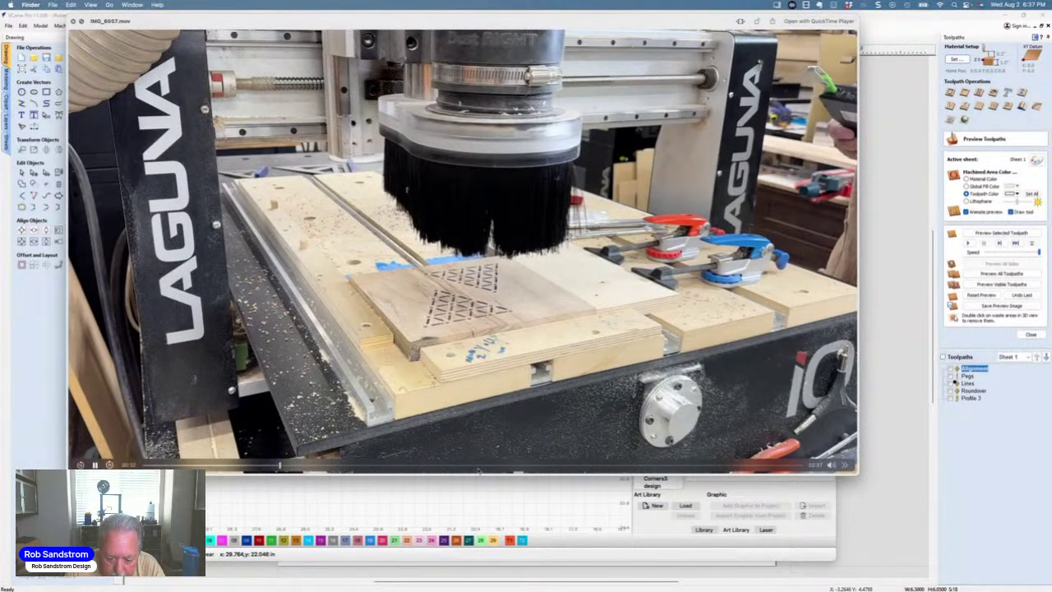
left_click(479, 466)
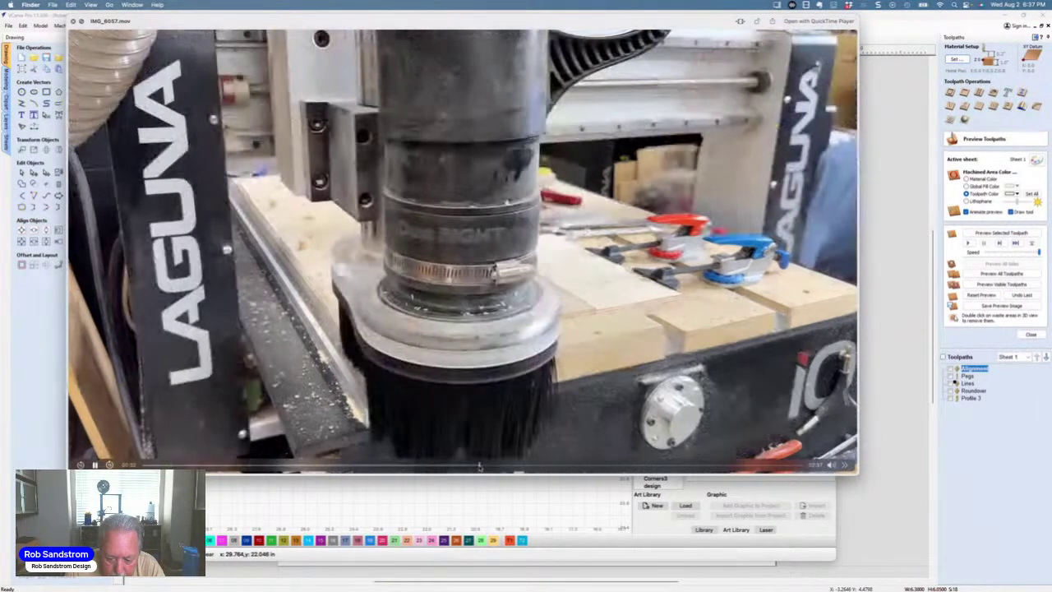
left_click(601, 466)
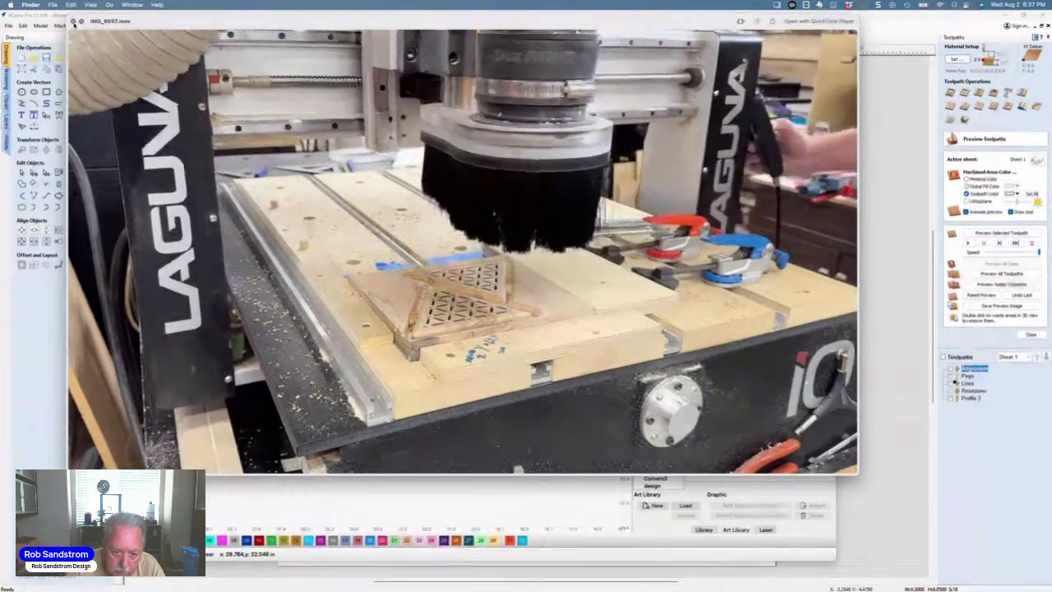
left_click(73, 22)
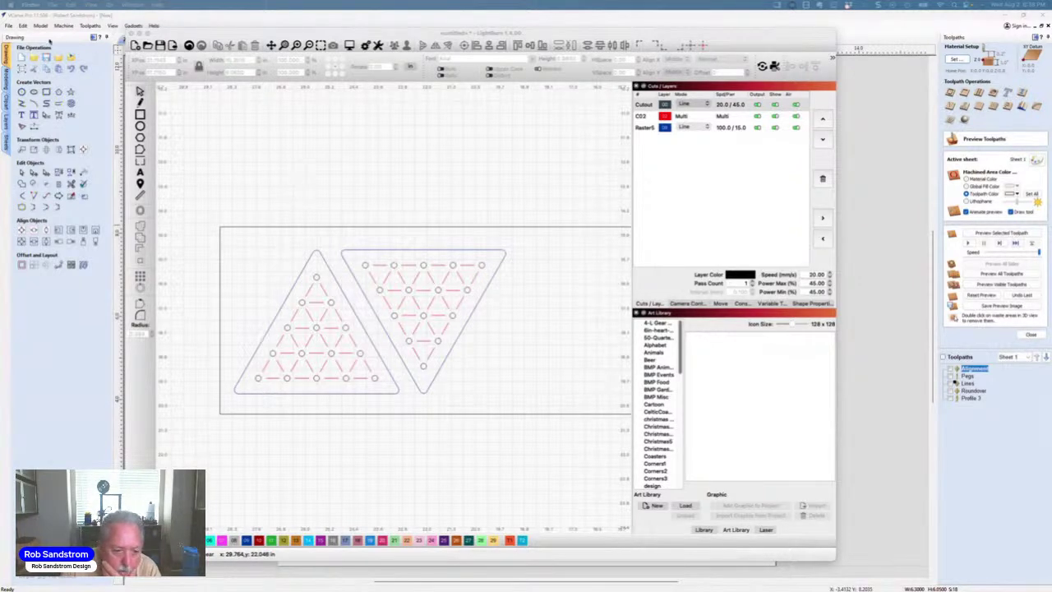
- Close LightBurn without saving the modified project, returning to VCarve Pro
left_click(158, 31)
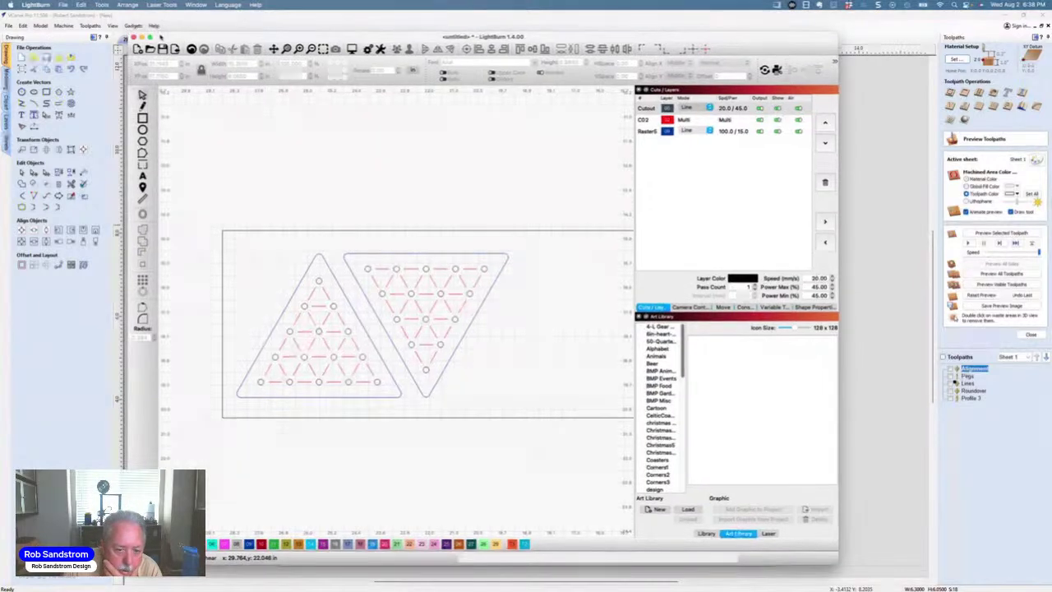
left_click(134, 39)
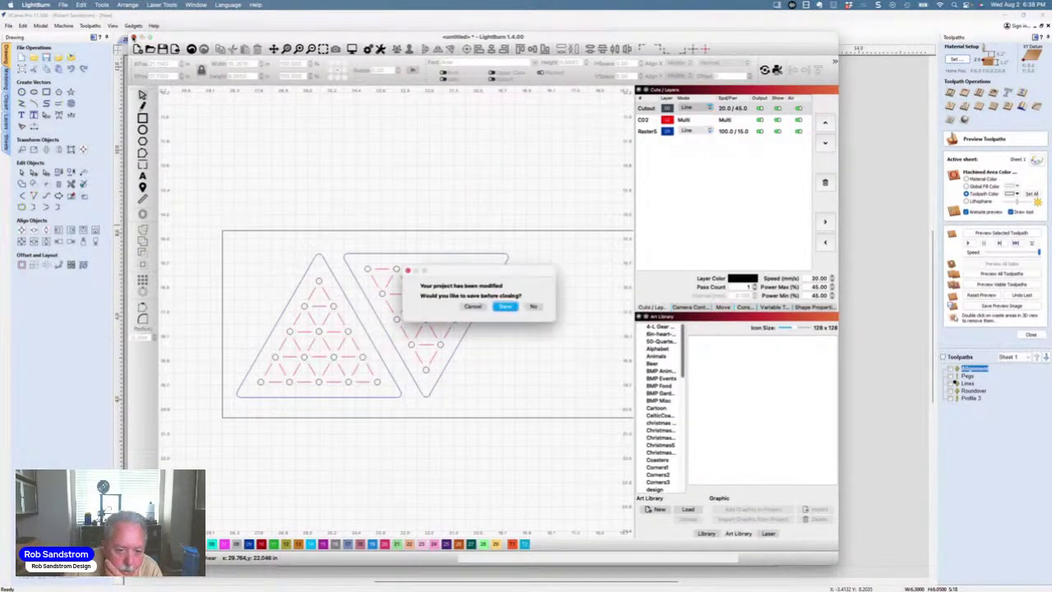
left_click(534, 306)
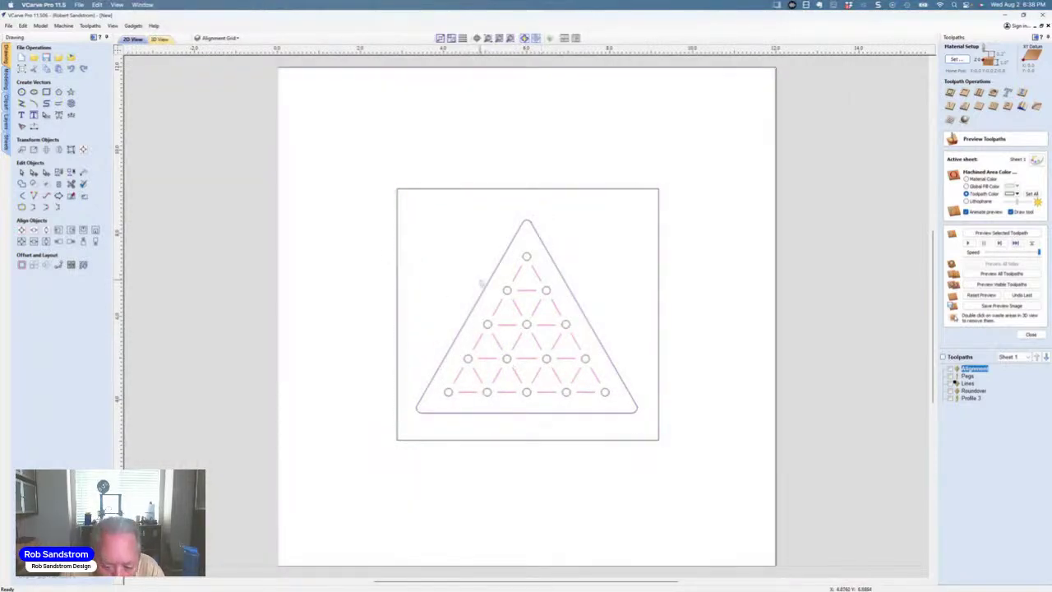
- Delete the entire triangular board layout and its surrounding square from the drawing
left_click_drag(353, 153, 708, 475)
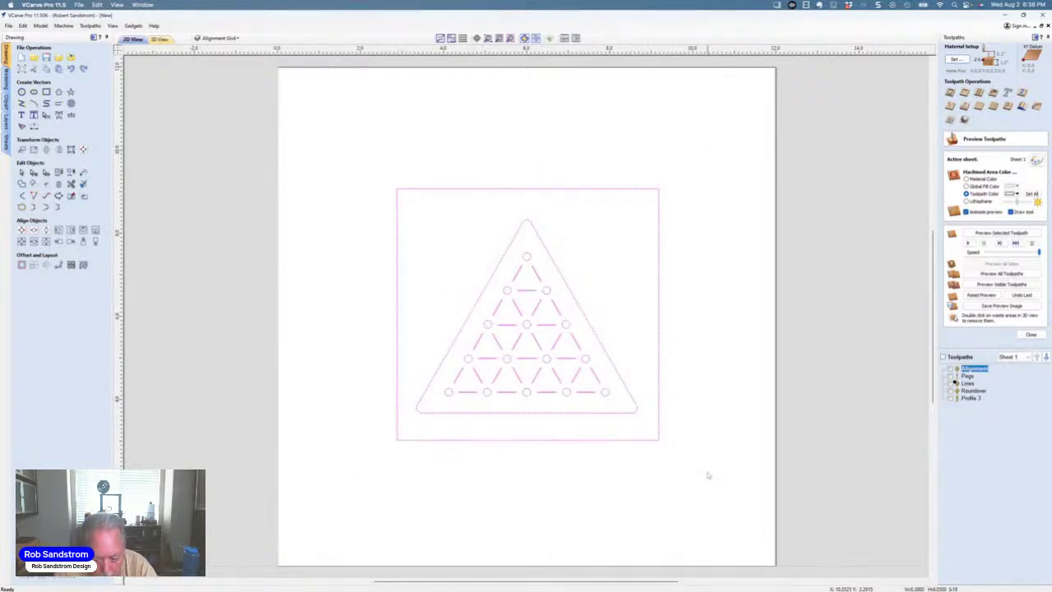
right_click(642, 405)
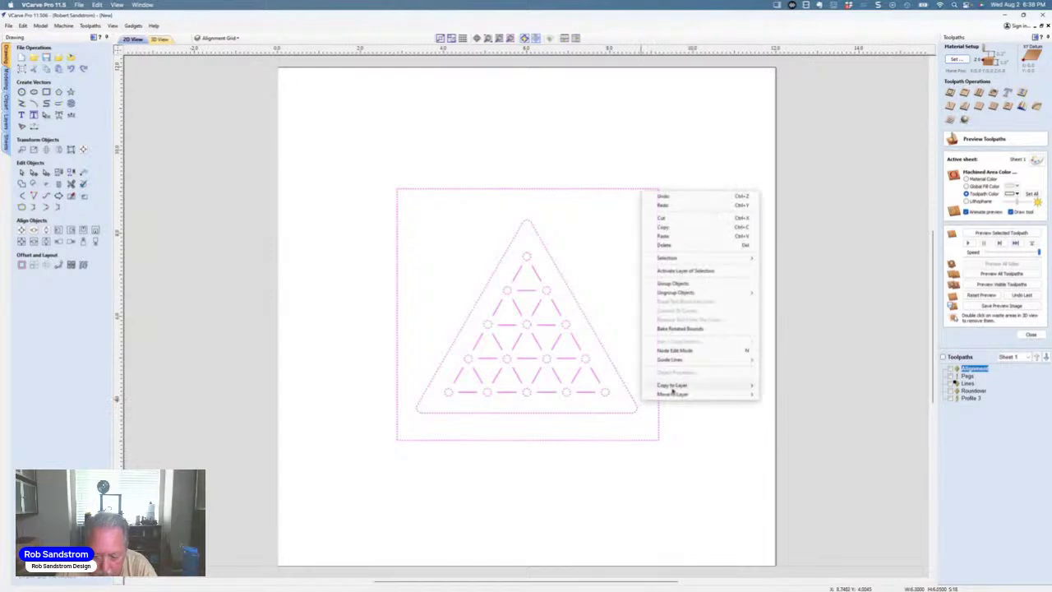
left_click(676, 245)
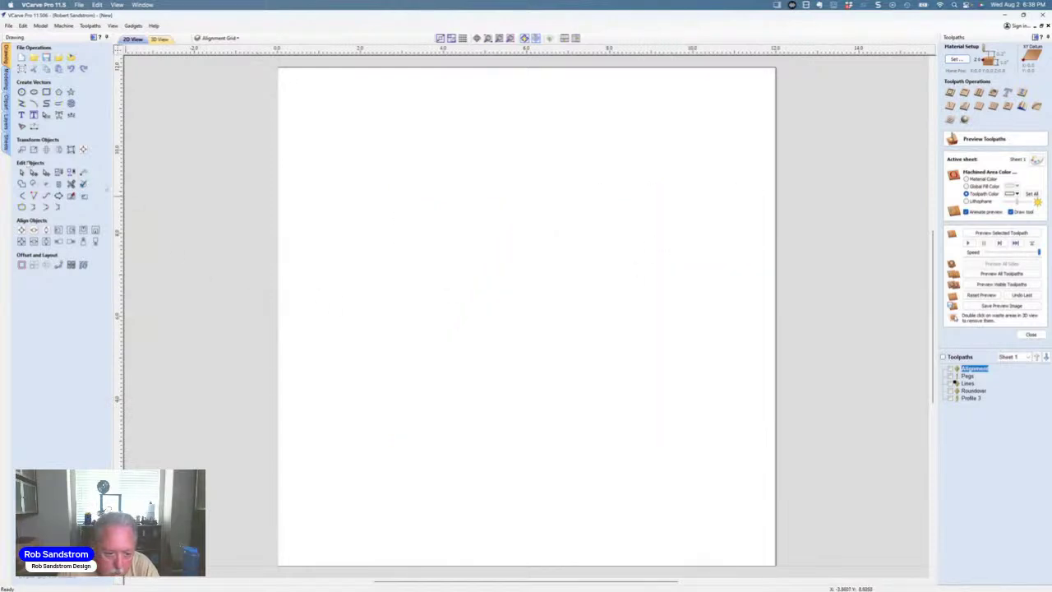
- Place the oval cribbage board from the 2D Game Layouts clipart, undo it, and insert the rectangular cribbage board instead
left_click(7, 102)
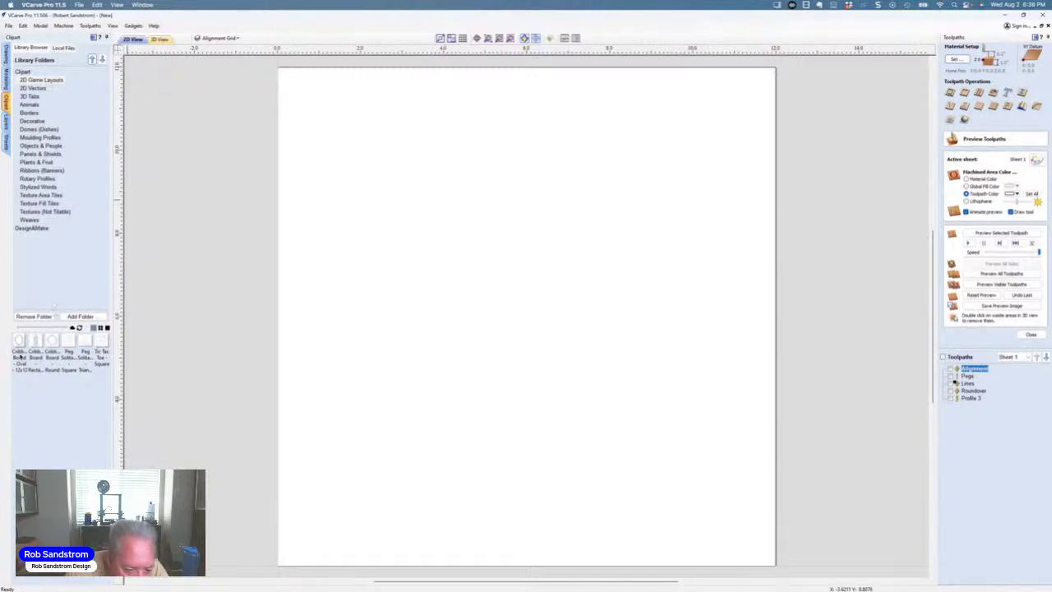
left_click_drag(20, 340, 501, 370)
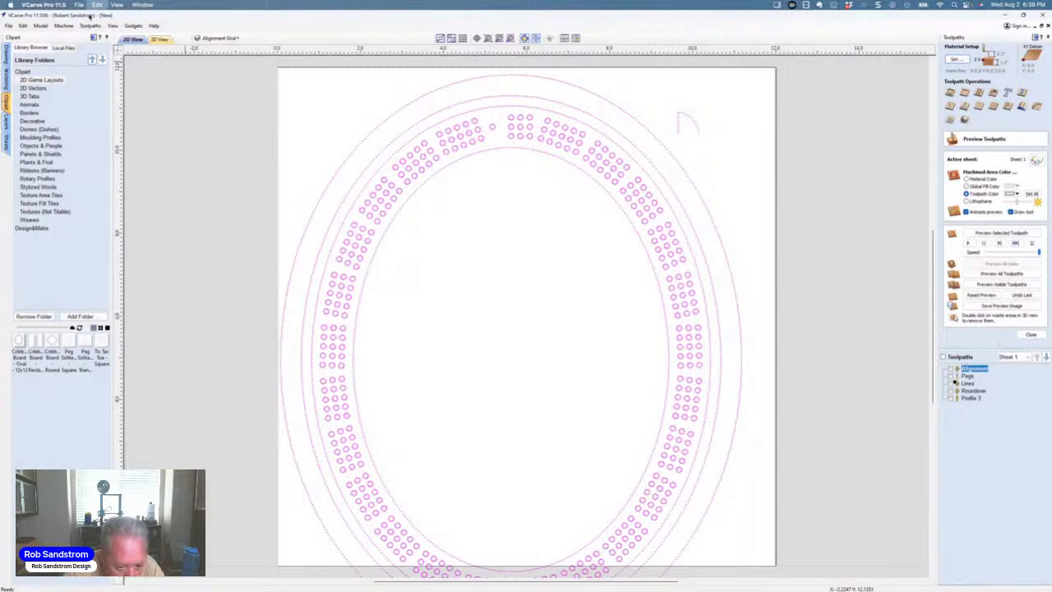
key("ctrl+z")
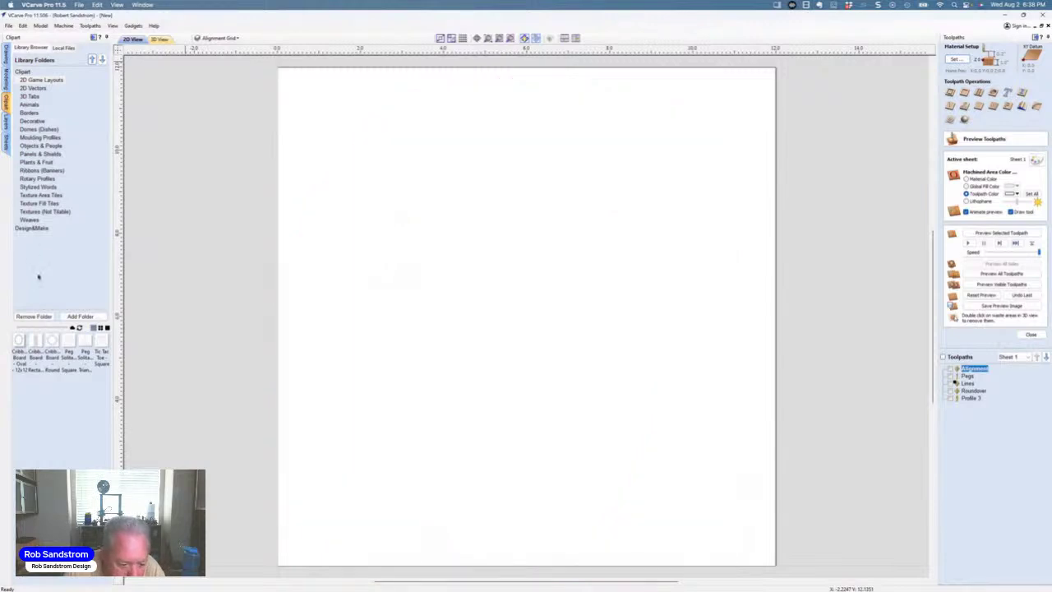
double_click(36, 342)
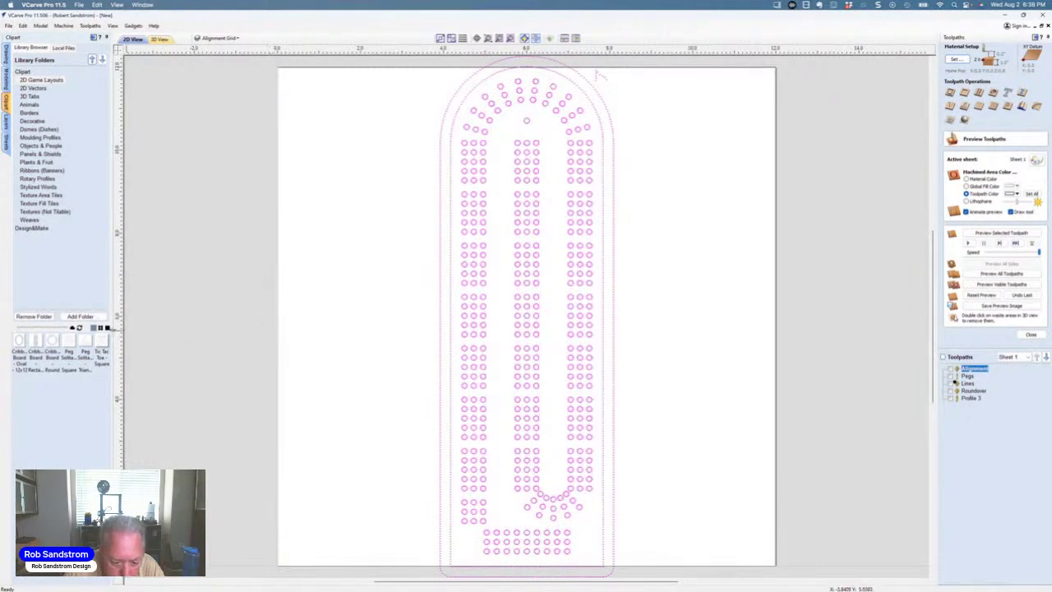
- Delete the rectangular cribbage board, insert the round cribbage board from the 2D Game Layouts clipart and undo that insertion
left_click_drag(600, 74, 350, 324)
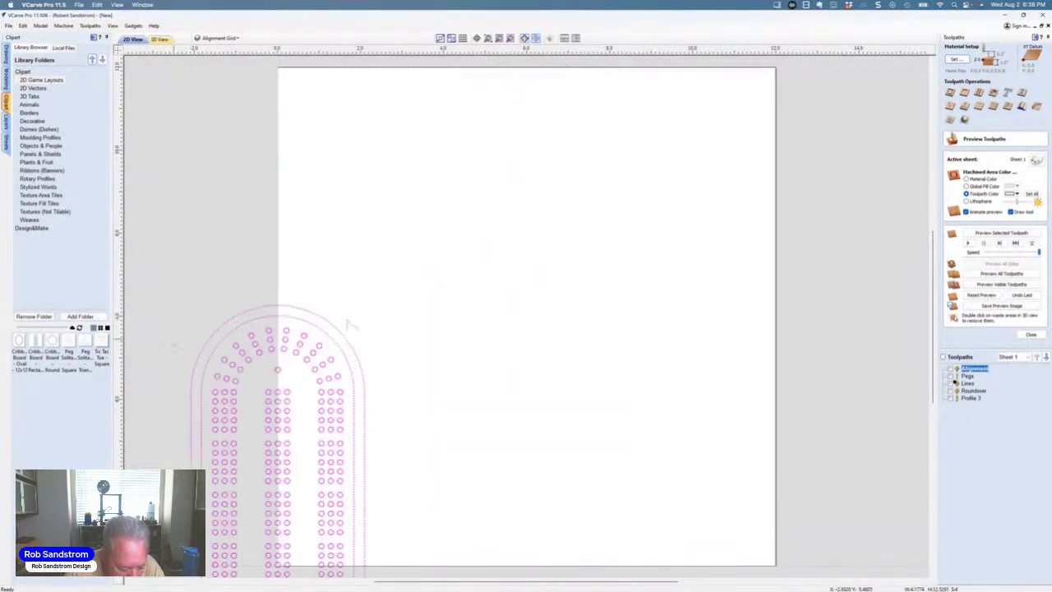
key("Delete")
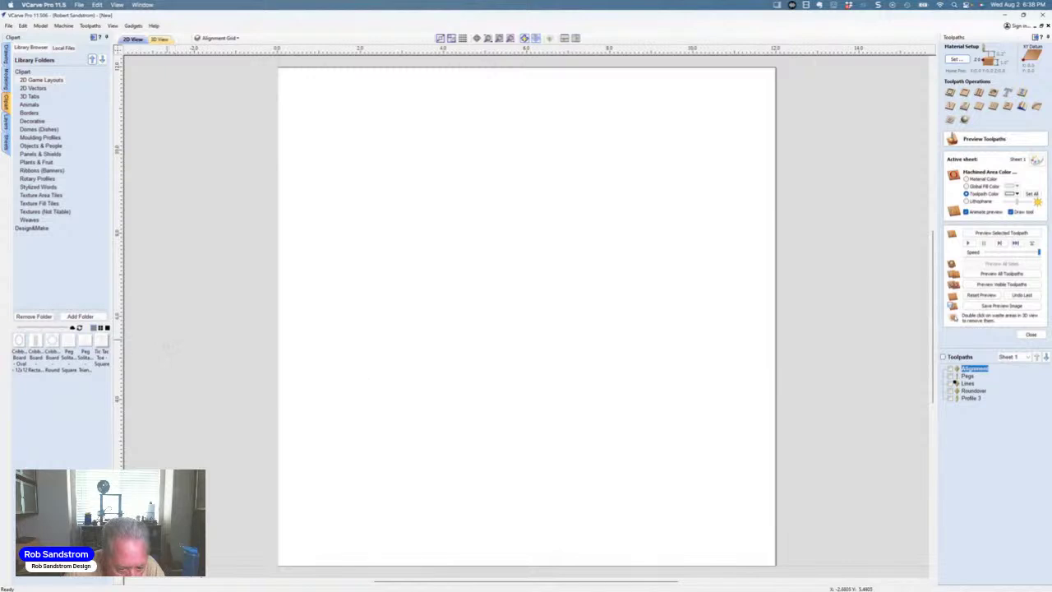
double_click(54, 340)
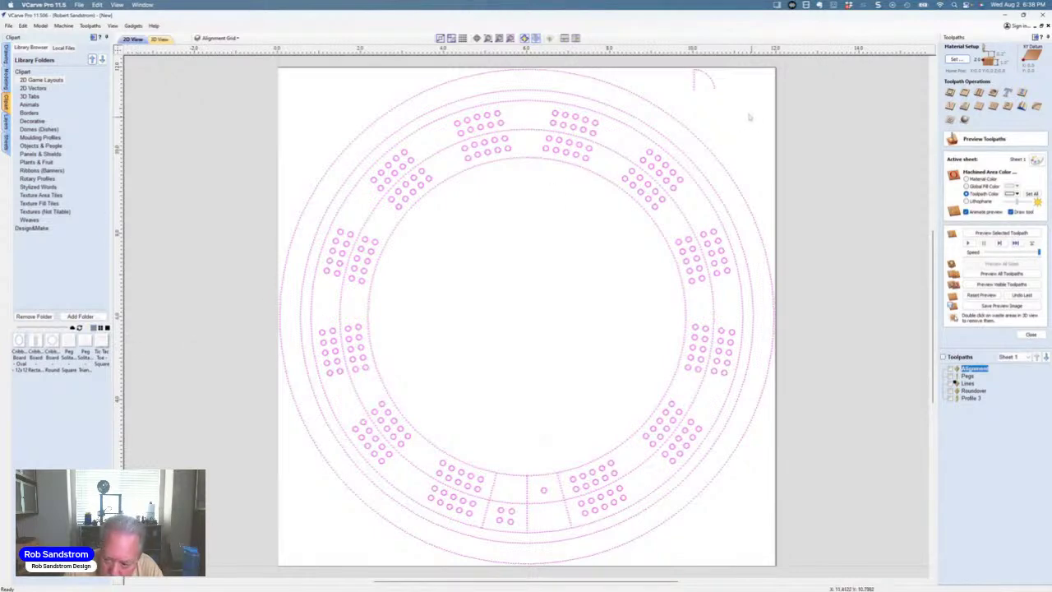
left_click(697, 97)
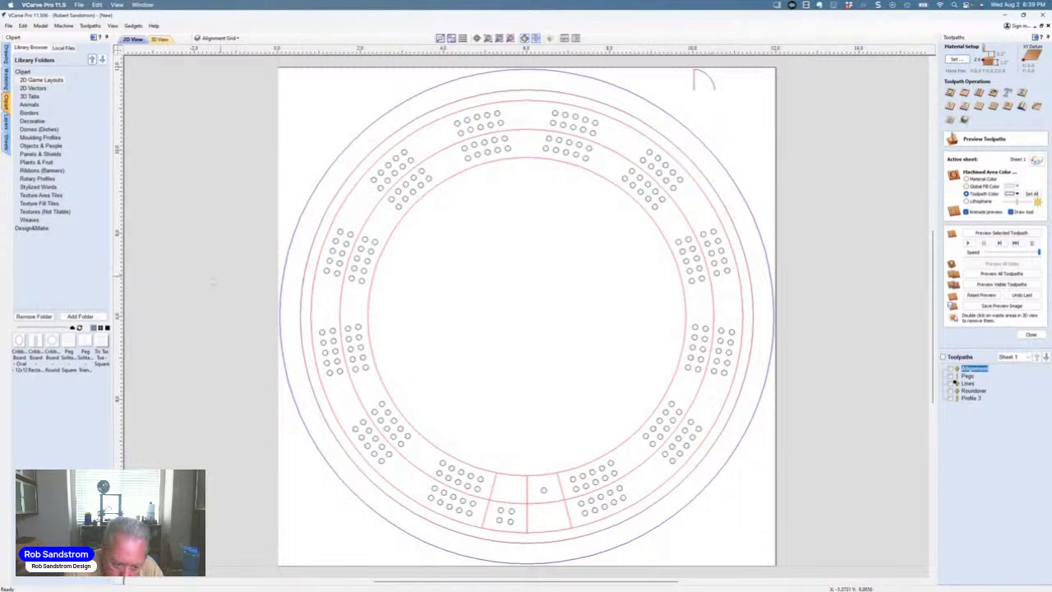
key("ctrl+z")
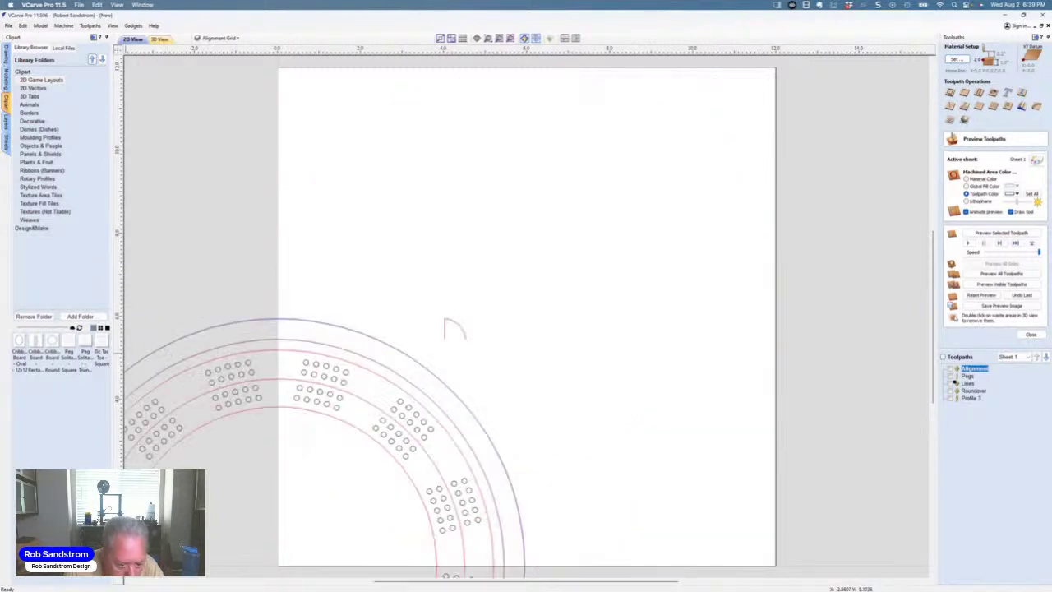
key("ctrl+z")
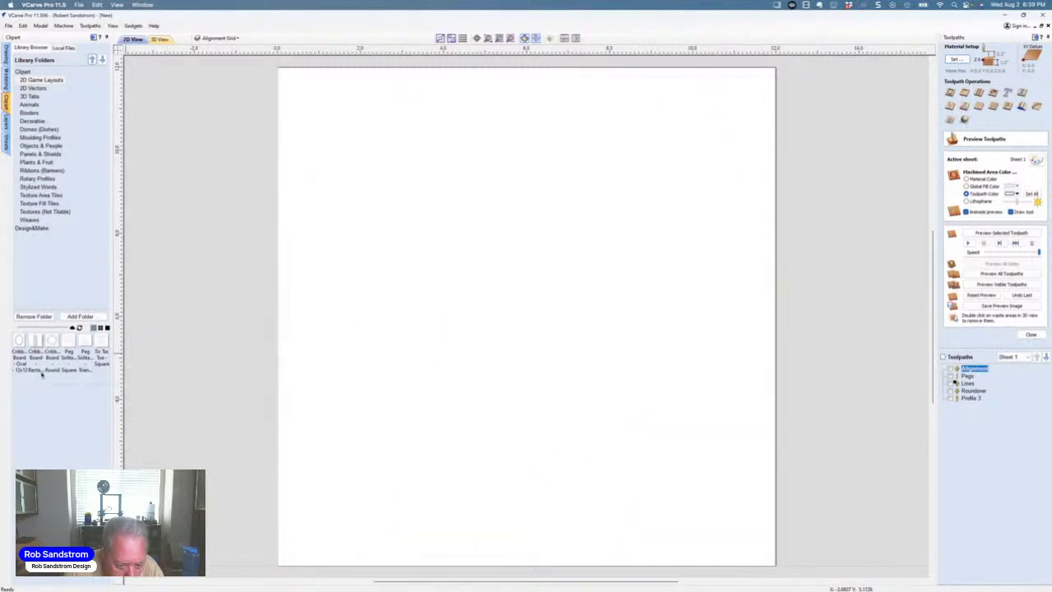
- Insert the square peg solitaire board from the 2D Game Layouts clipart and move it aside to make room for the Tic Tac Toe board
double_click(69, 341)
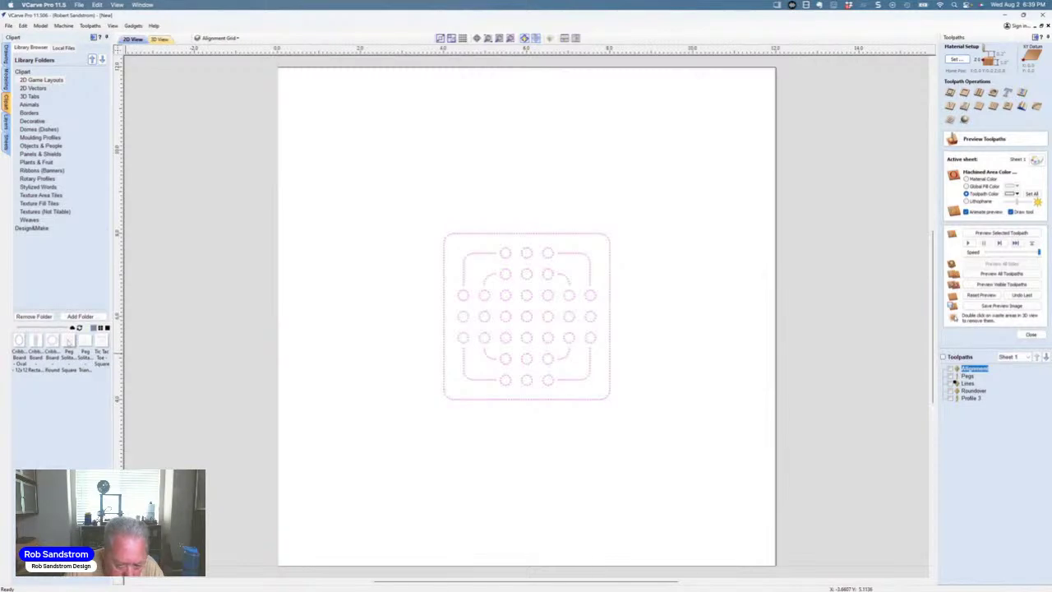
scroll(427, 316, "down", 2)
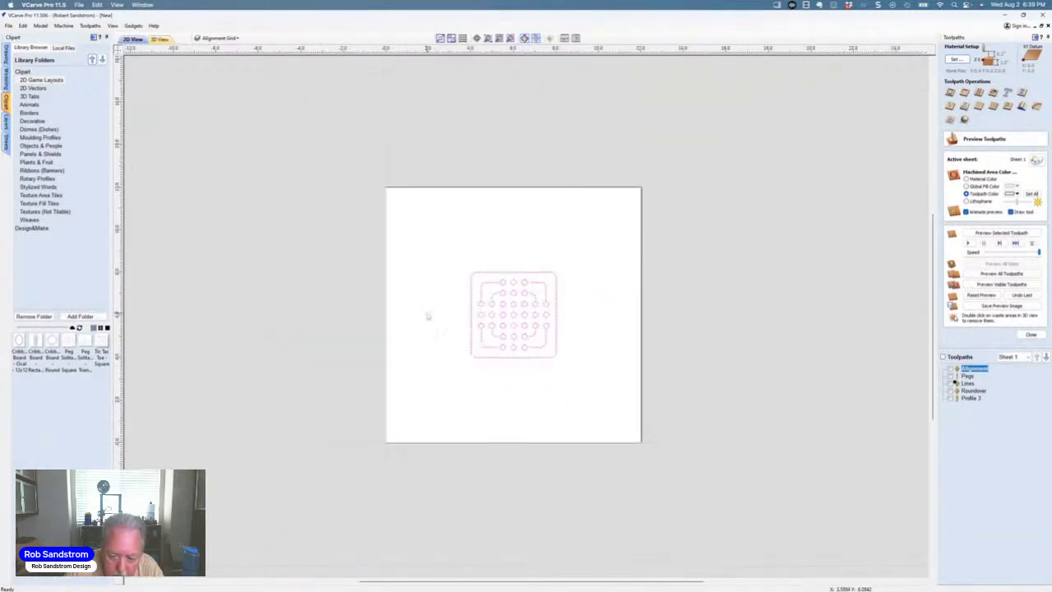
scroll(428, 316, "up", 3)
left_click_drag(441, 319, 327, 292)
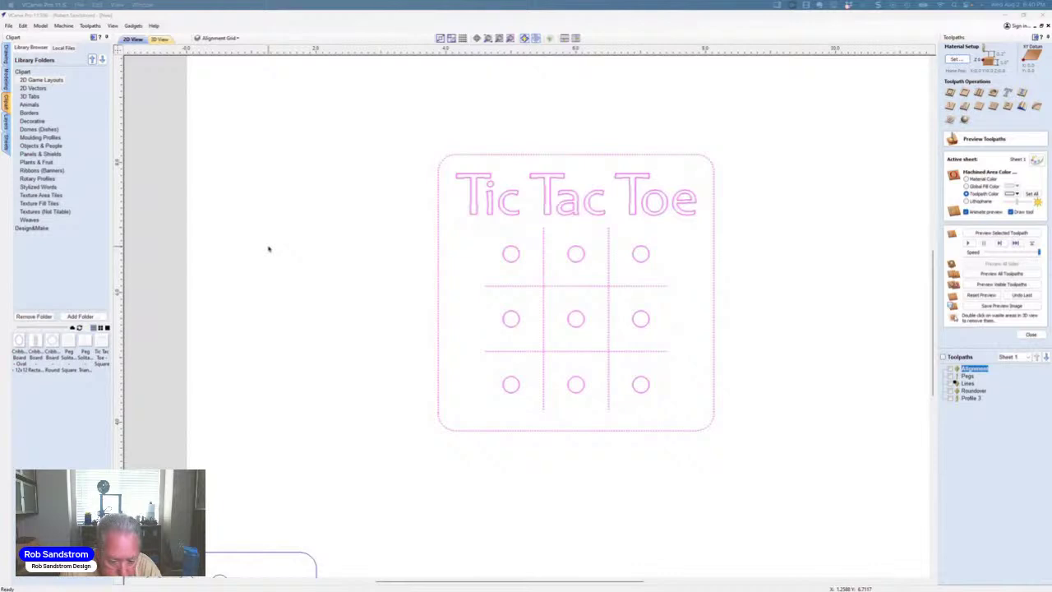
left_click(283, 266)
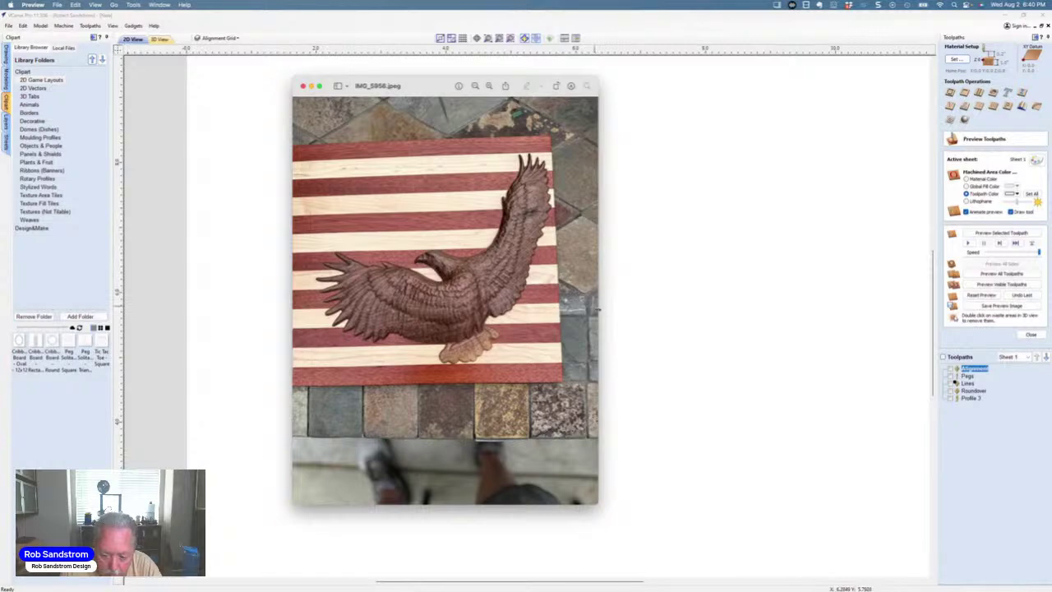
- View the photo of the eagle carving on the striped flag in a wider window and close it
left_click_drag(598, 311, 750, 315)
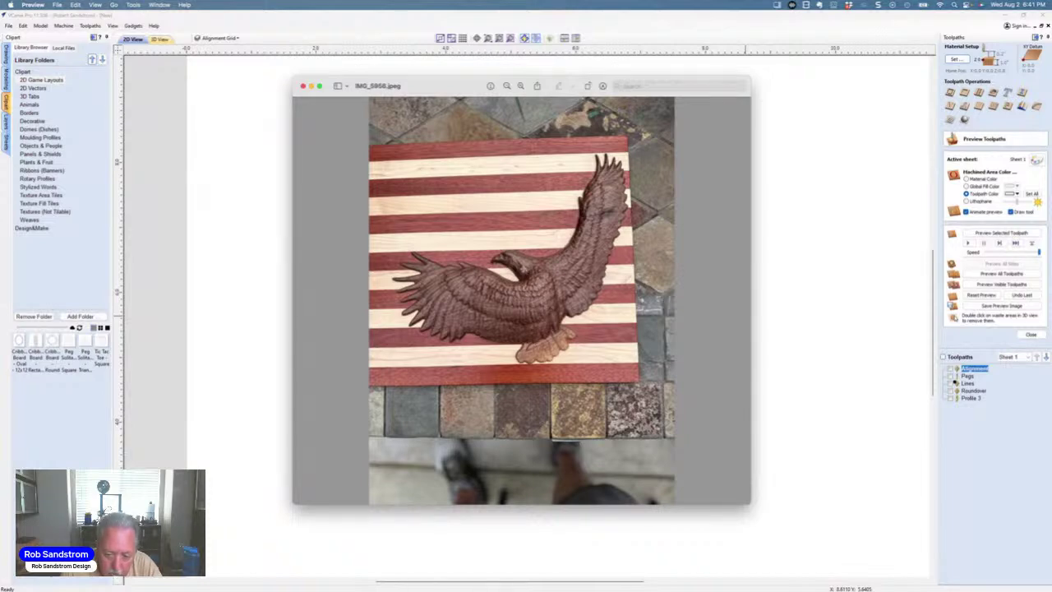
left_click(302, 85)
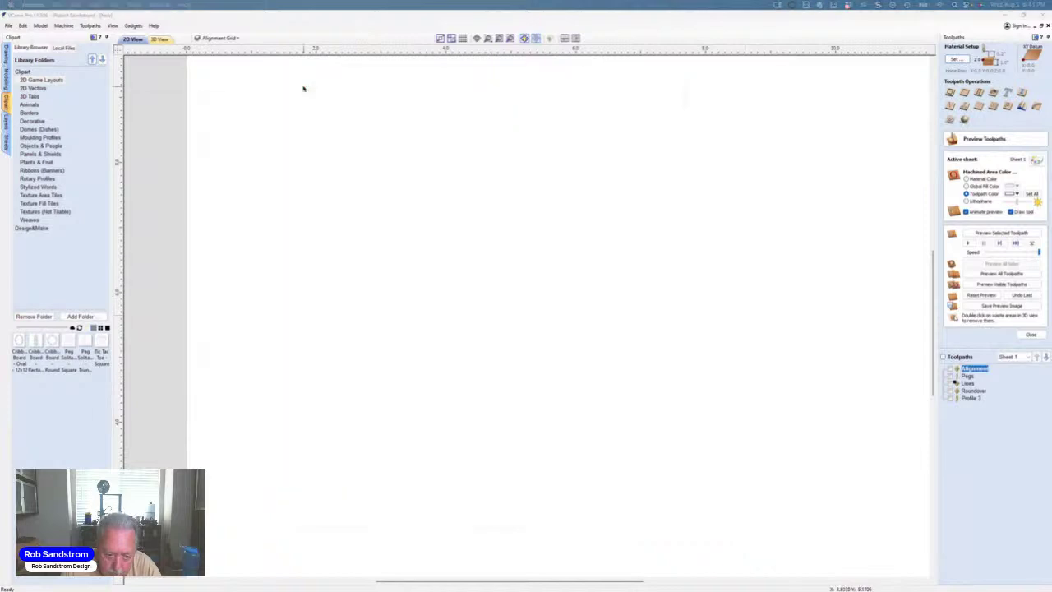
- Browse the Design&Make clipart library to the Wildlife Scenes - Deep in the Wilds folder and widen the browser to show full folder names
left_click(5, 78)
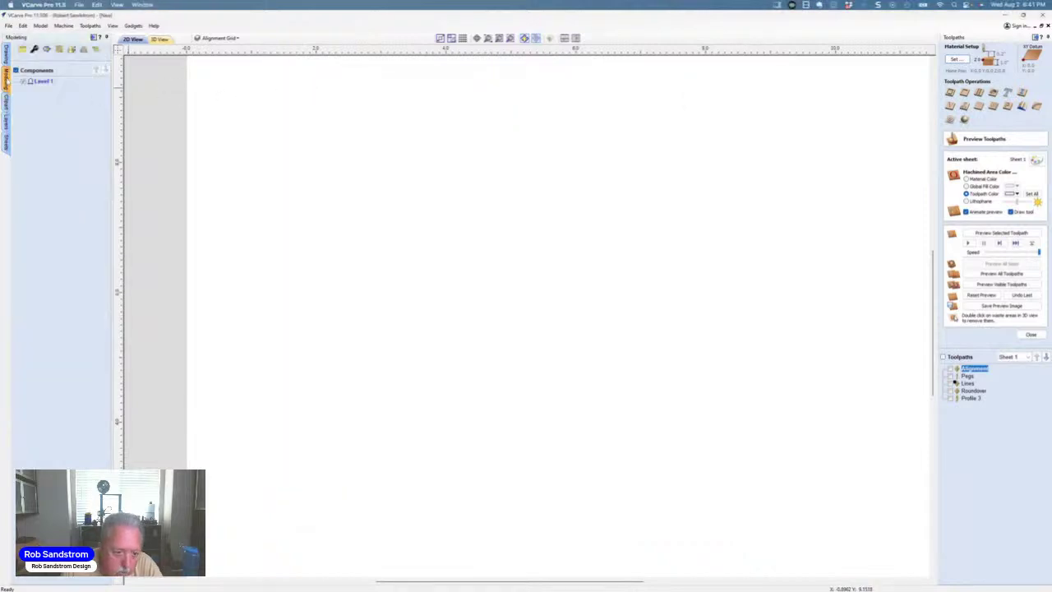
left_click(6, 53)
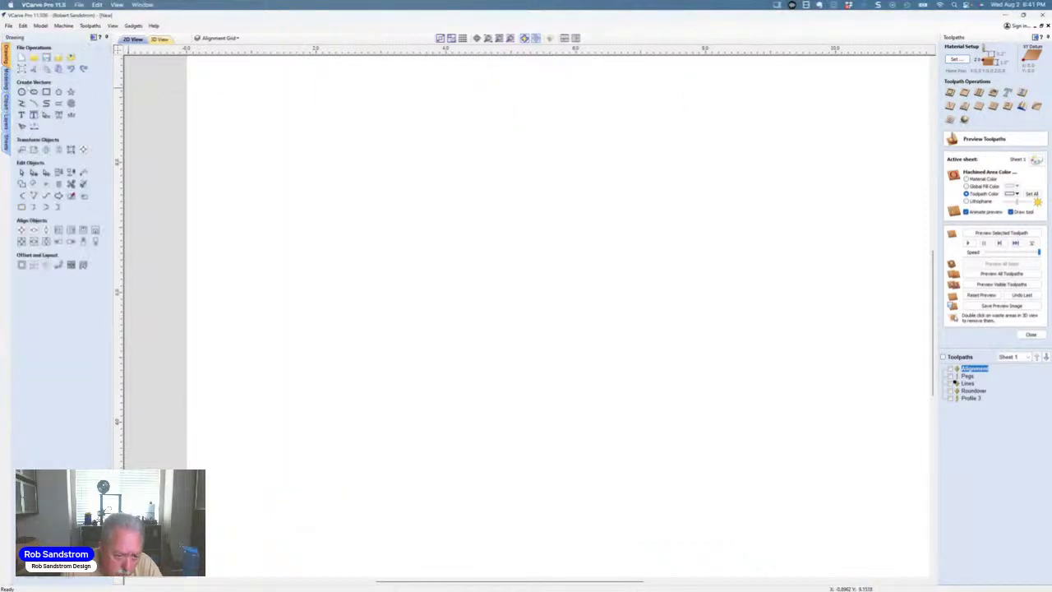
left_click(5, 103)
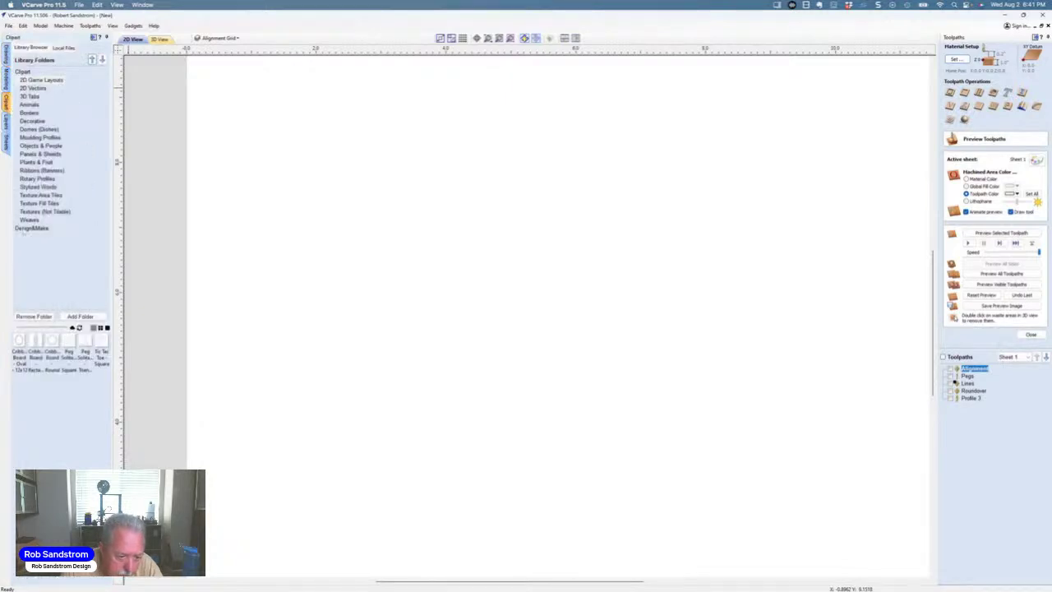
left_click(24, 229)
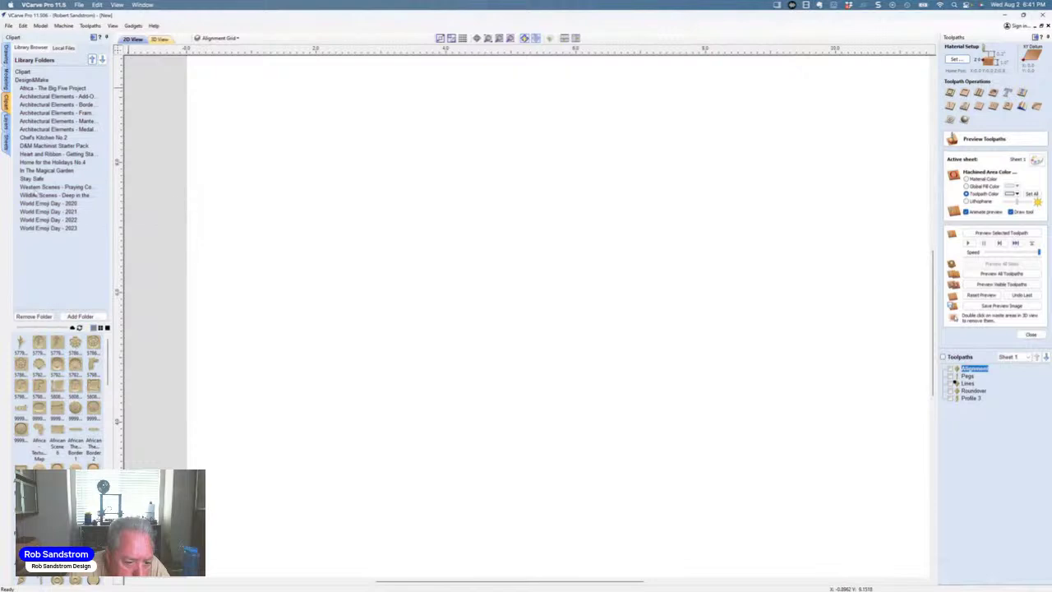
left_click(32, 194)
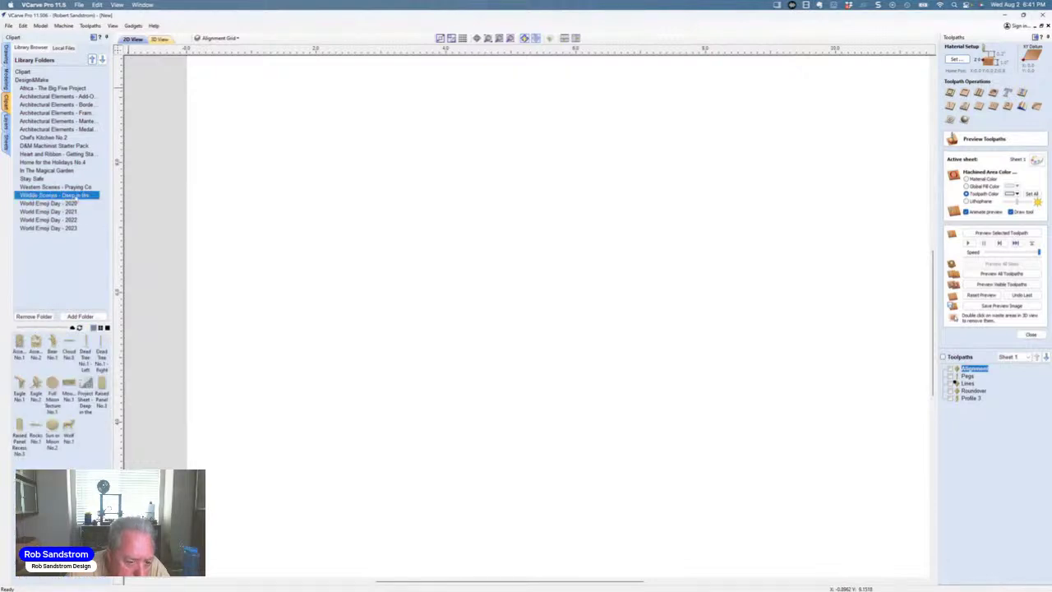
left_click_drag(112, 188, 141, 195)
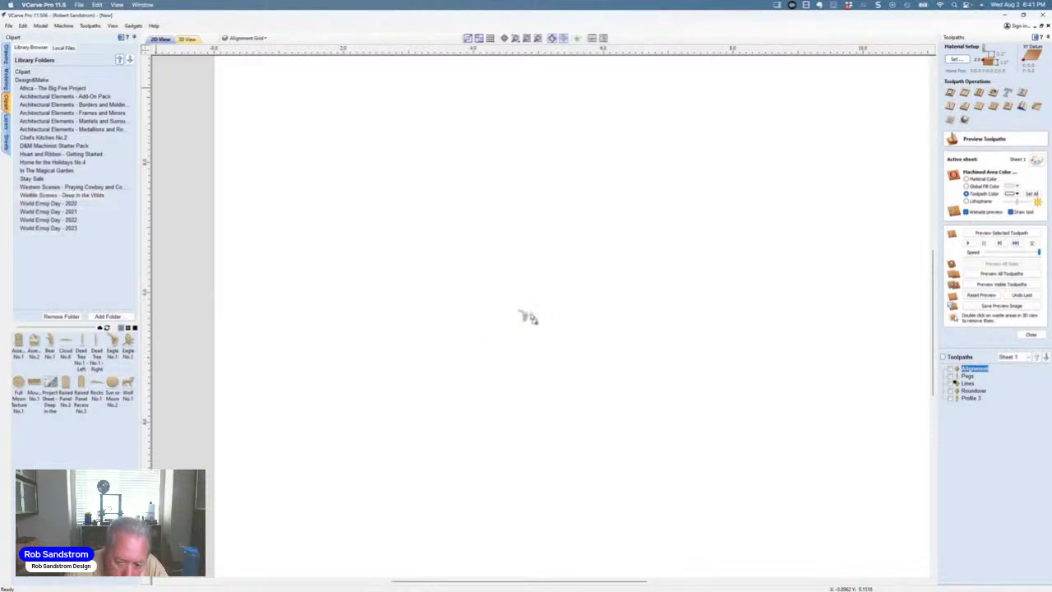
- Place the 3D eagle clipart near the middle of the material and bring the whole sheet into view
left_click_drag(555, 311, 555, 312)
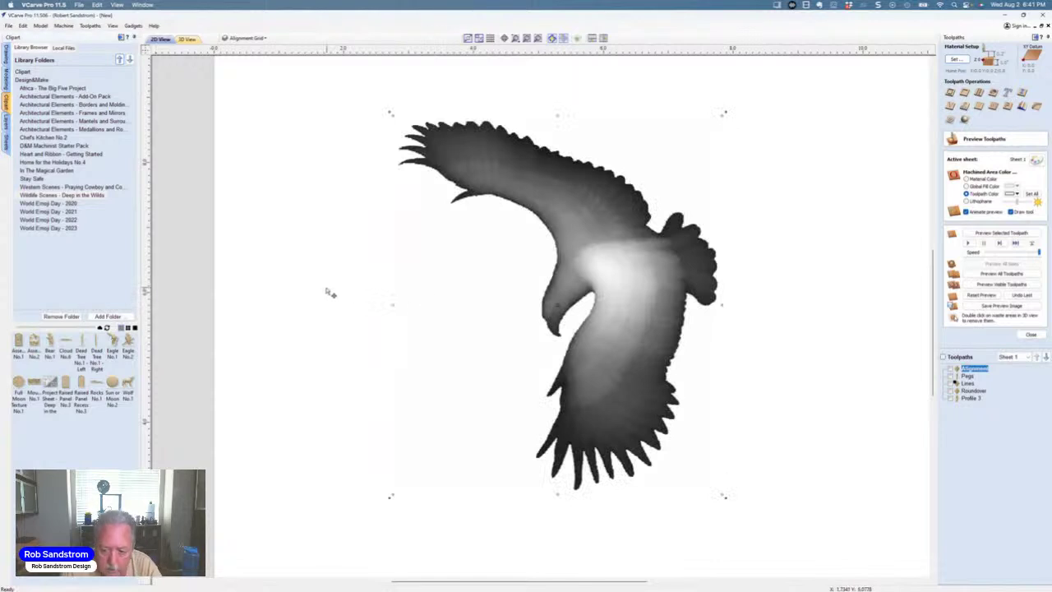
scroll(329, 293, "up", 2)
scroll(329, 293, "down", 5)
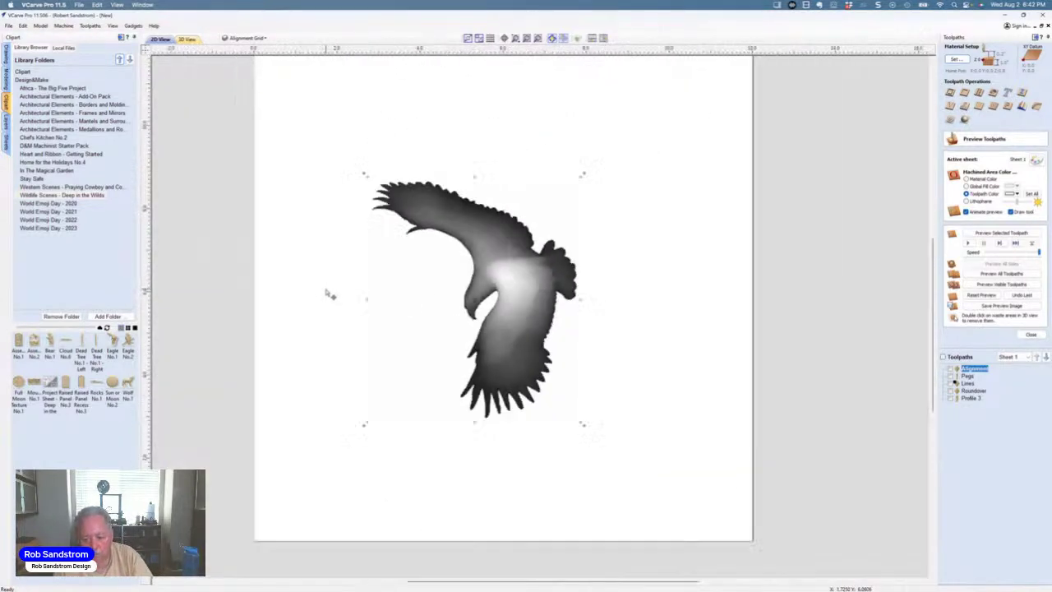
scroll(329, 294, "up", 1)
scroll(329, 293, "down", 1)
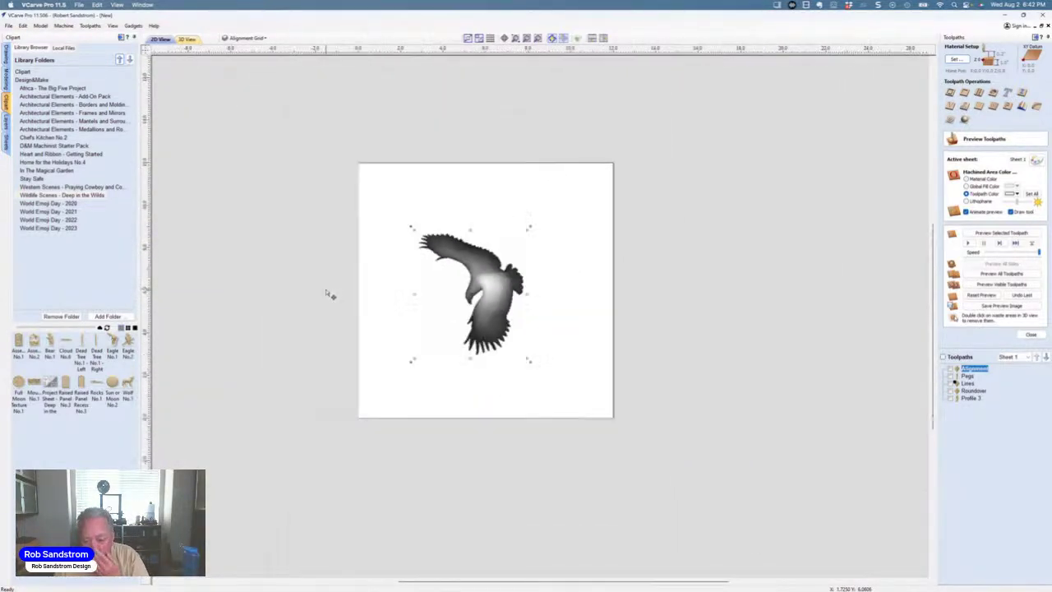
scroll(328, 293, "up", 1)
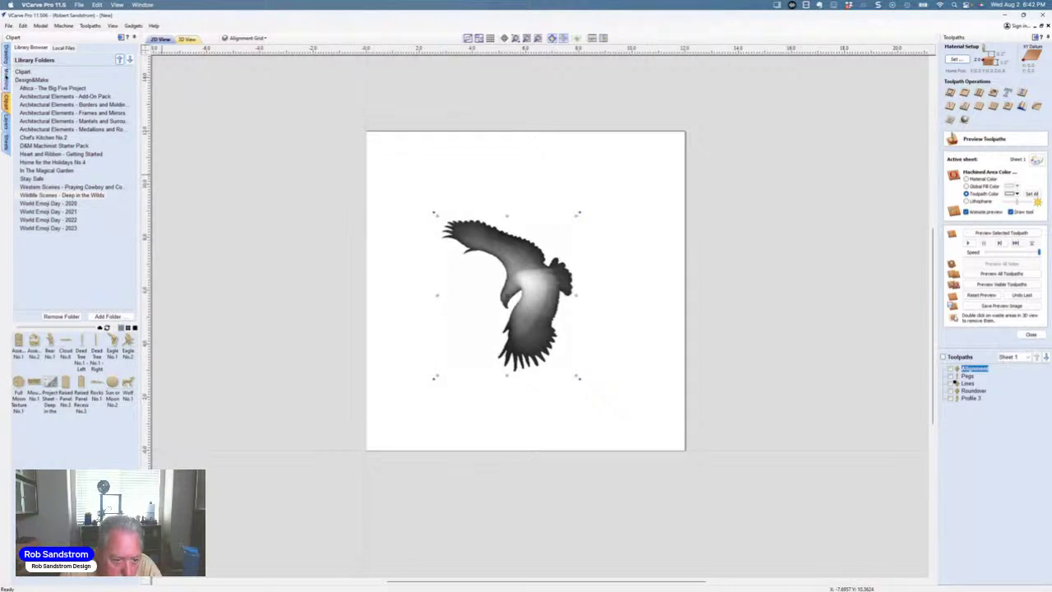
- Scale the eagle to a height of 9 inches with Set Size, keeping X and Y linked and Auto Scale Z on
left_click(7, 77)
left_click(7, 54)
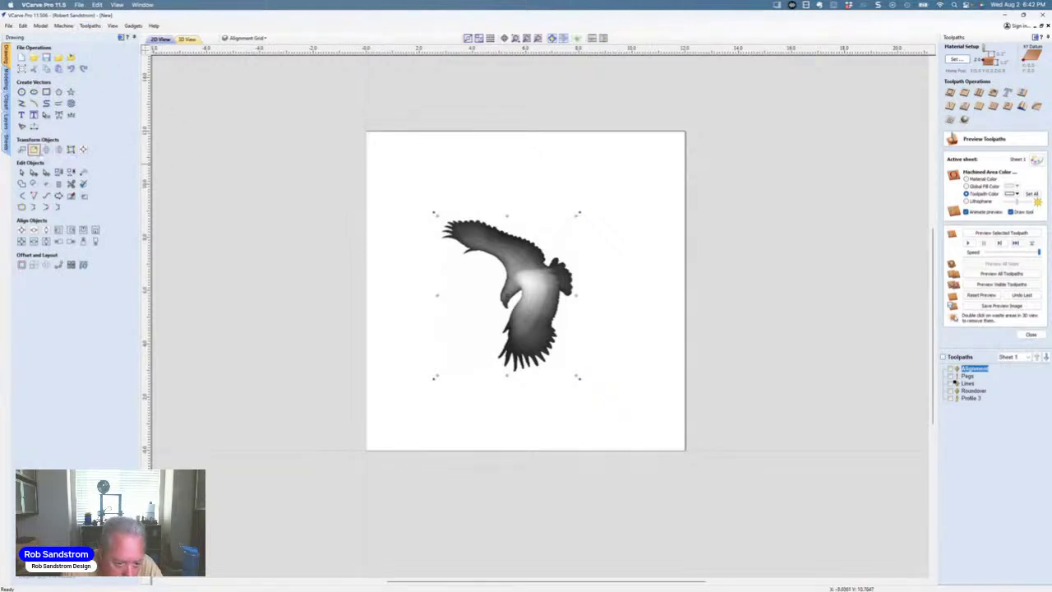
left_click(34, 150)
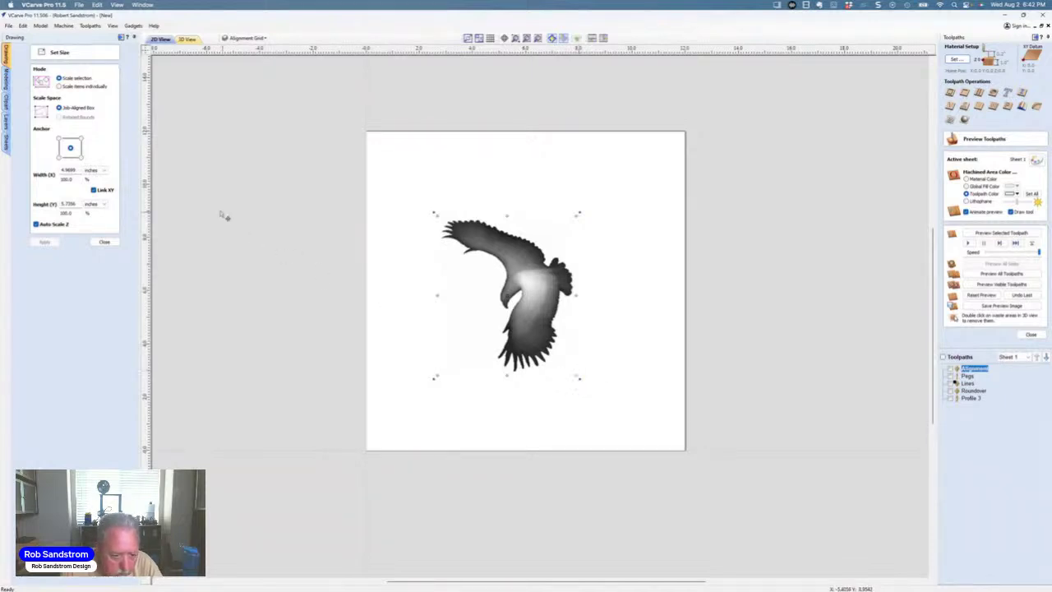
double_click(73, 204)
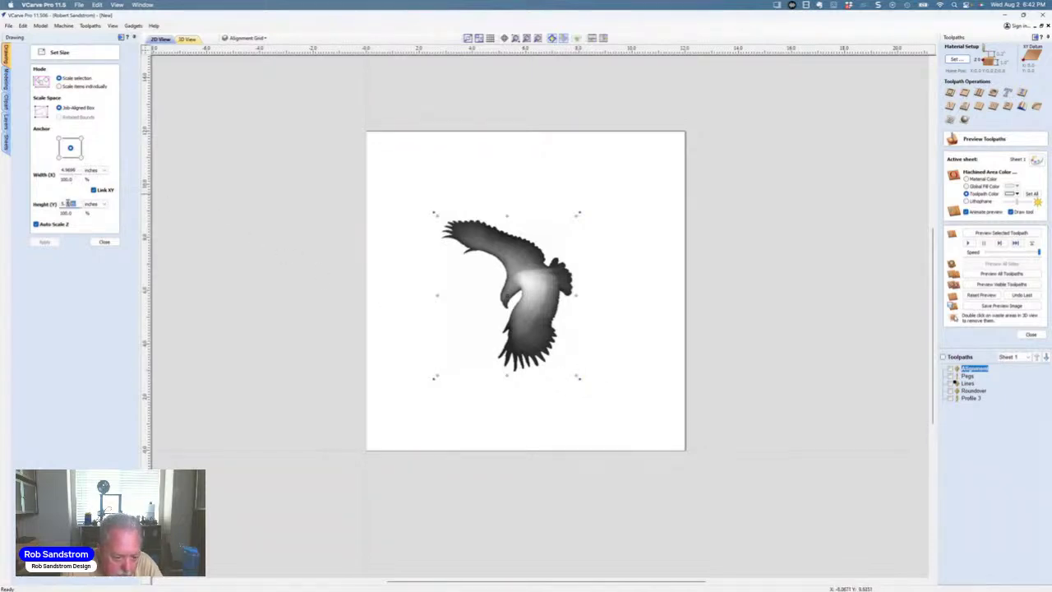
left_click_drag(69, 204, 56, 203)
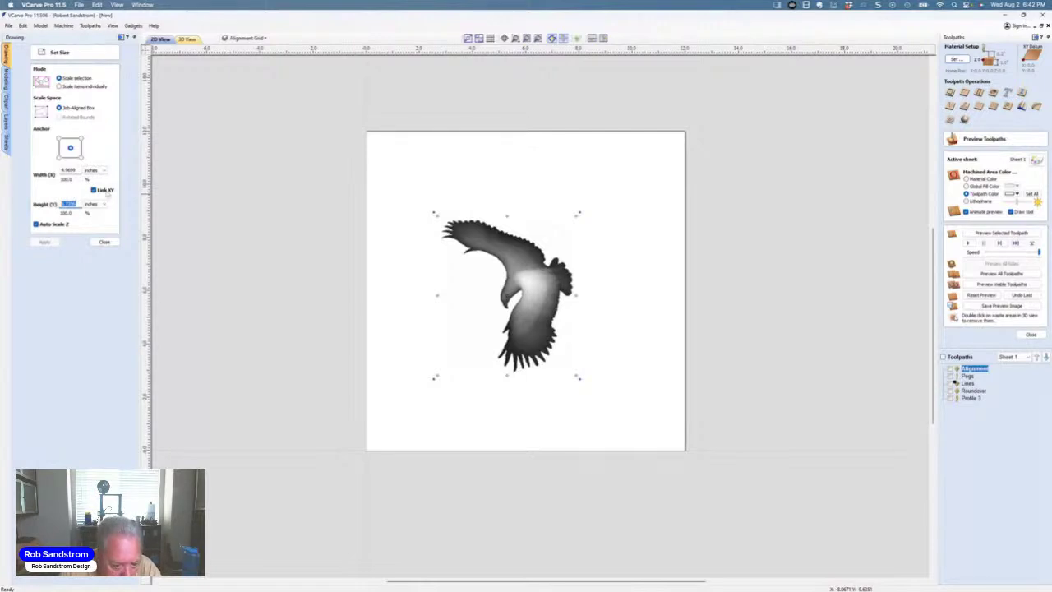
type("9")
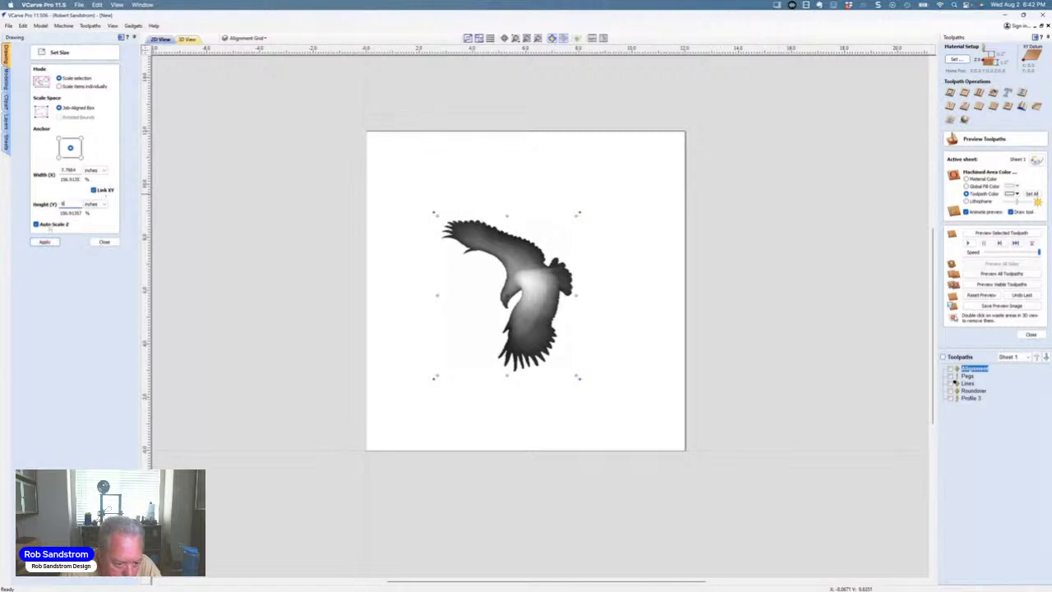
left_click(45, 242)
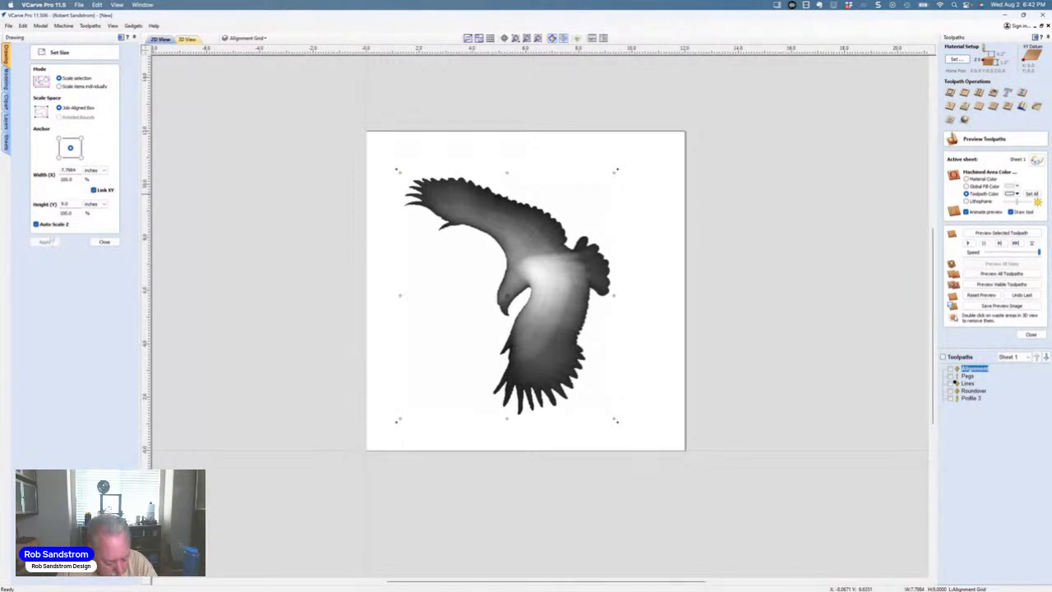
- Undo the eagle's resize, deselect it and leave the Set Size tool
key("ctrl+z")
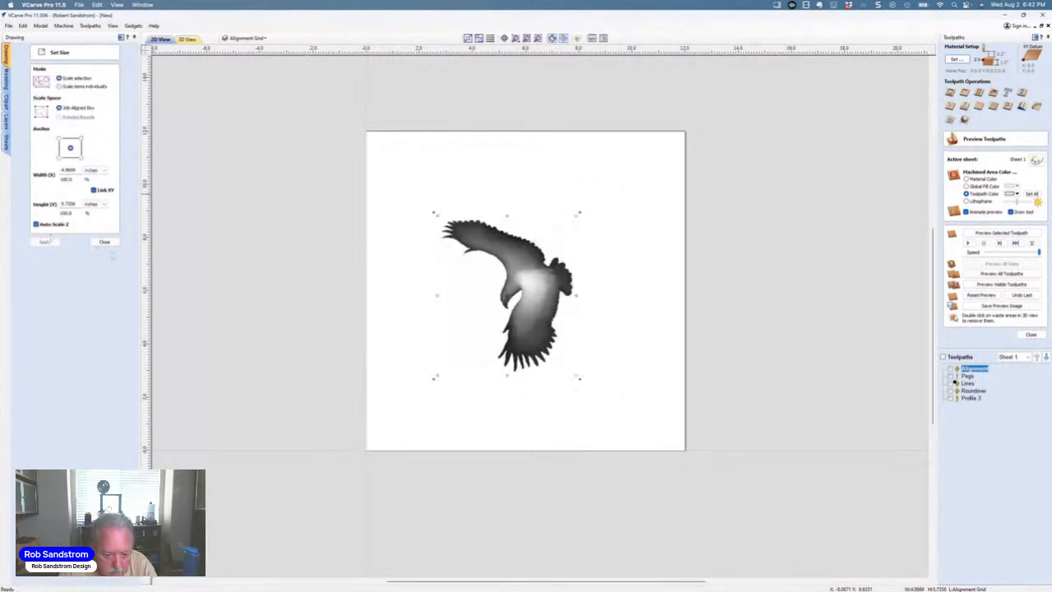
left_click(429, 306)
left_click(104, 242)
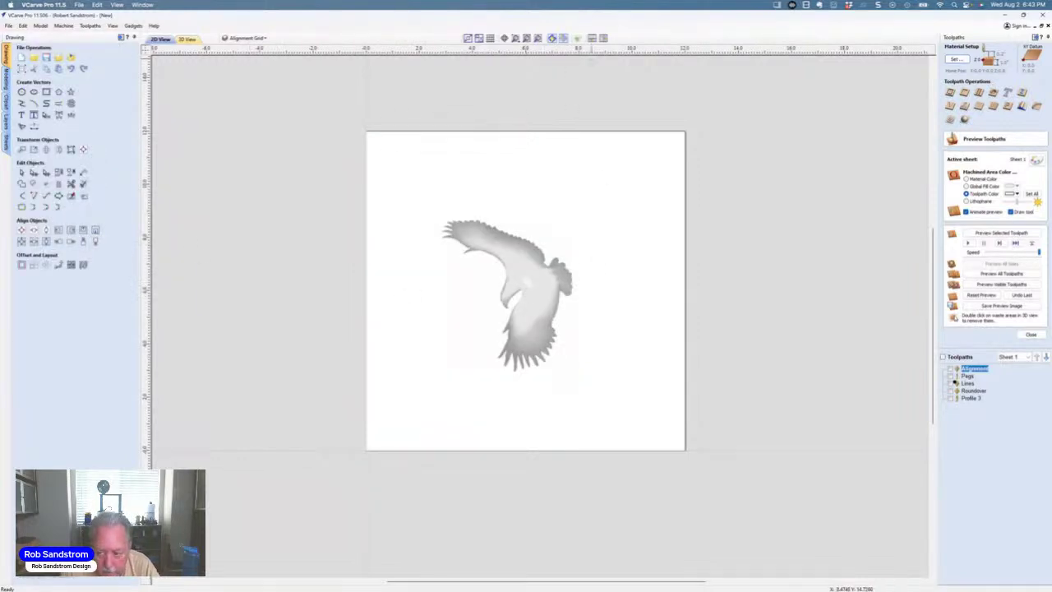
- Show the 2D and 3D views of the eagle side by side
left_click(602, 38)
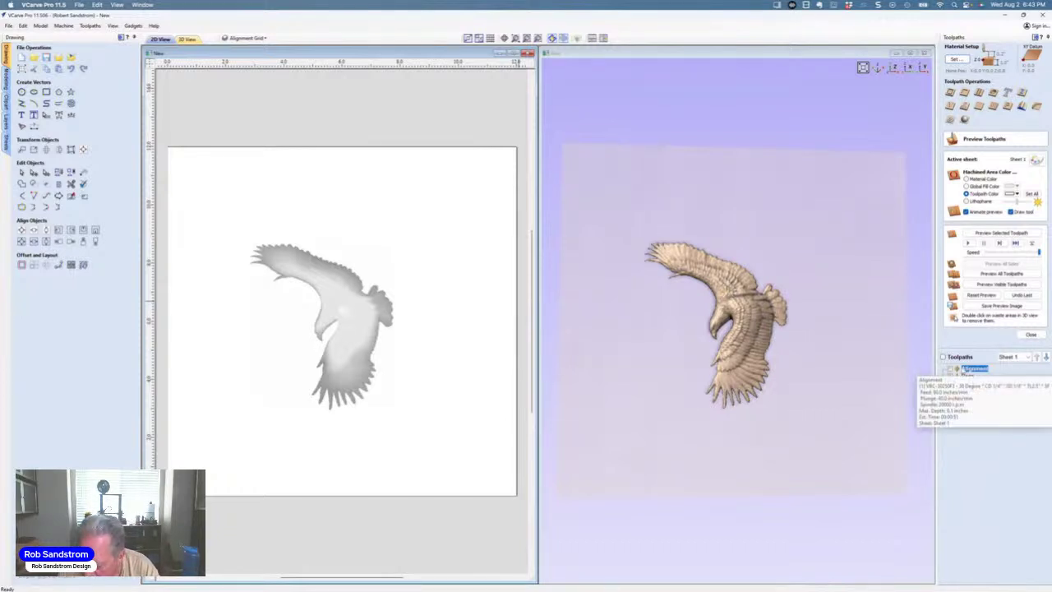
- Make the leftover game toolpaths on Sheet 1 visible and delete all of them
key("ctrl+a")
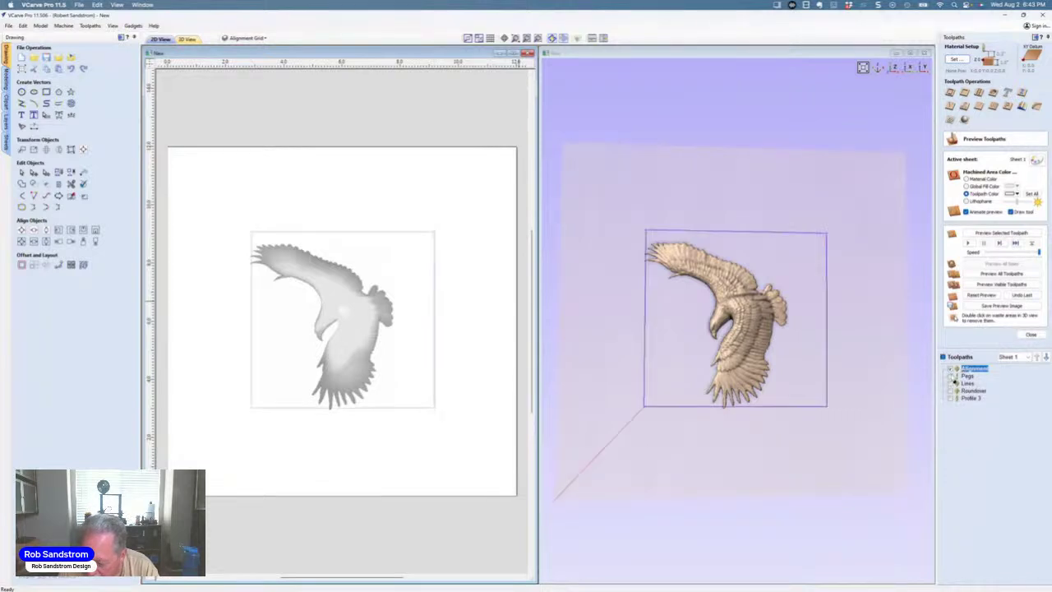
left_click(951, 383)
left_click(950, 391)
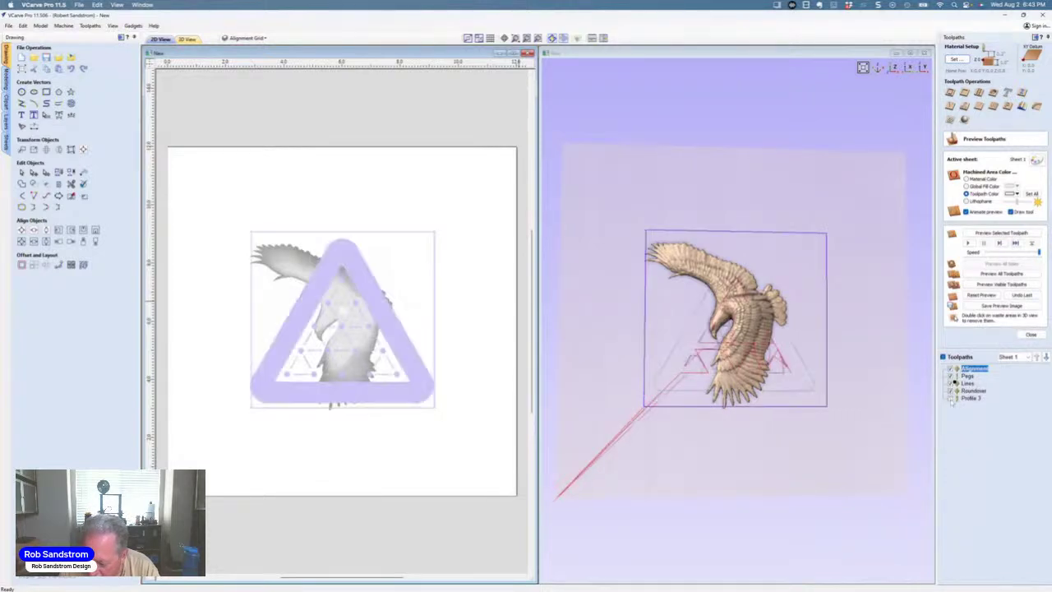
right_click(960, 383)
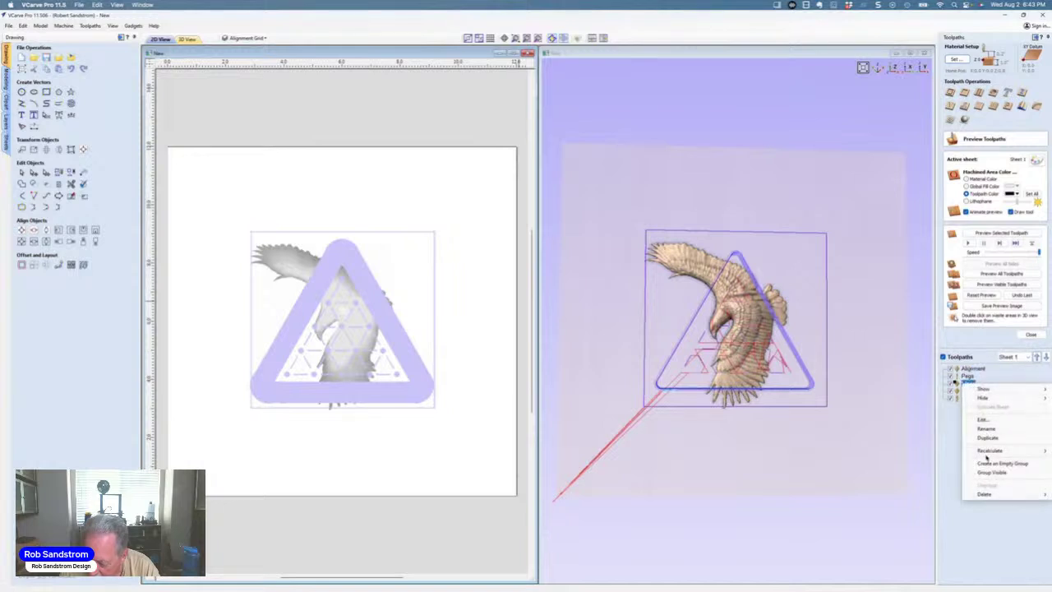
mouse_move(987, 494)
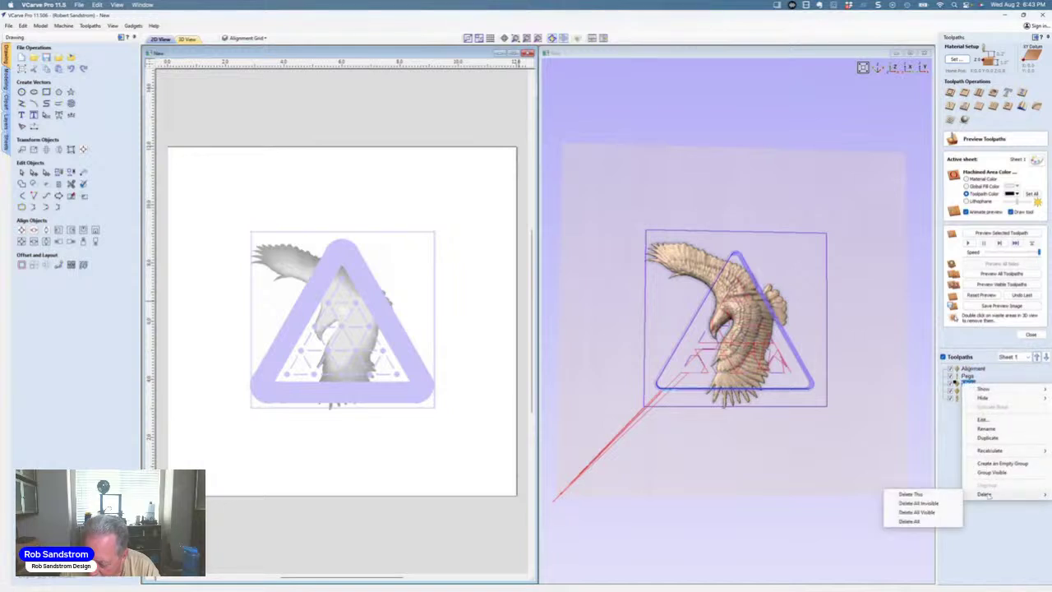
left_click(928, 521)
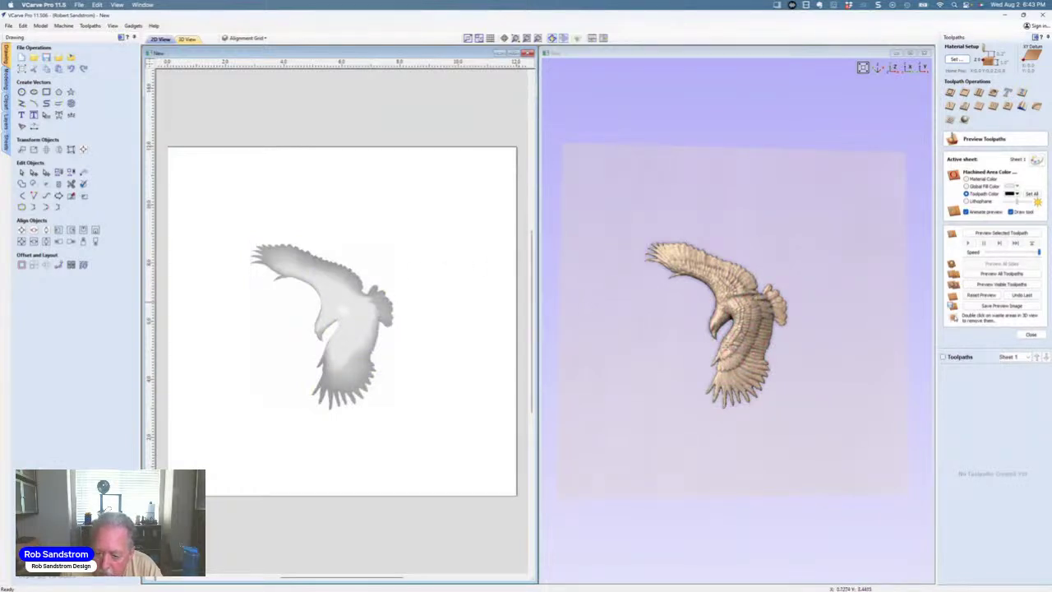
- Create a vector boundary around the eagle component, check how it follows the wing edge, and return to the drawing tools
left_click(341, 282)
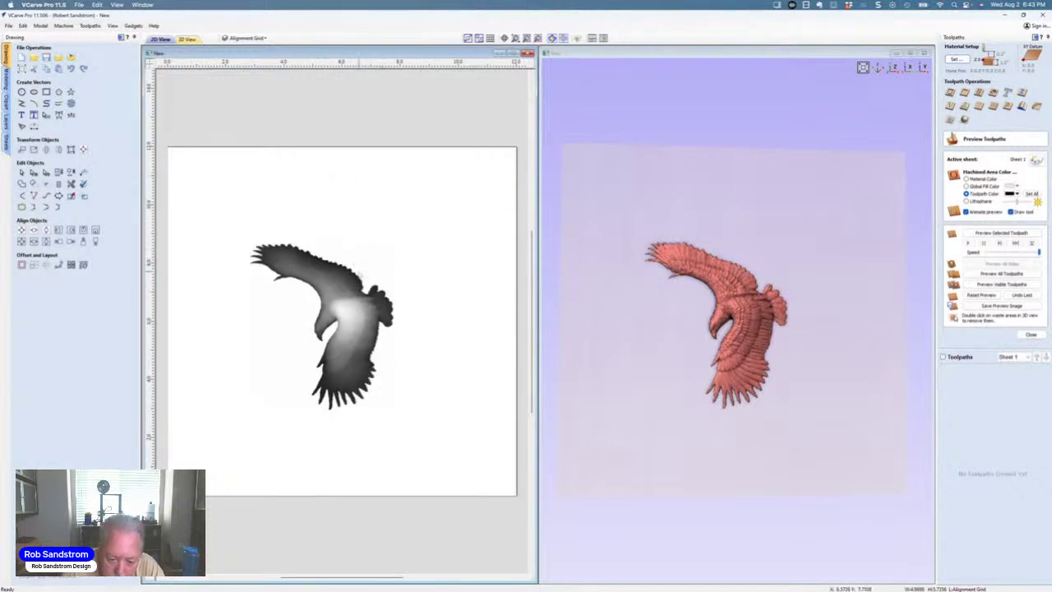
left_click(337, 276)
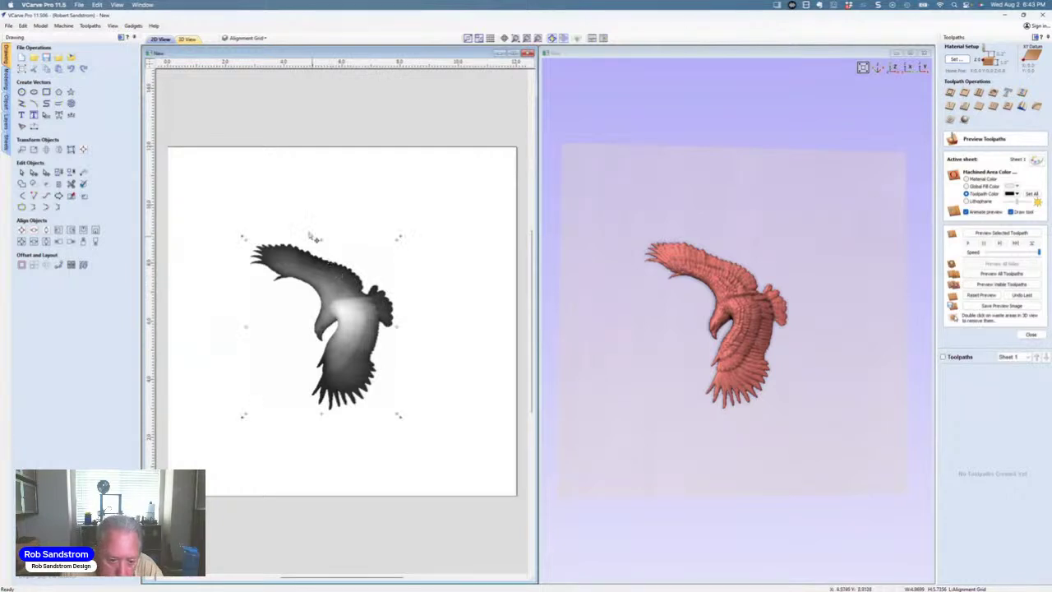
left_click(6, 82)
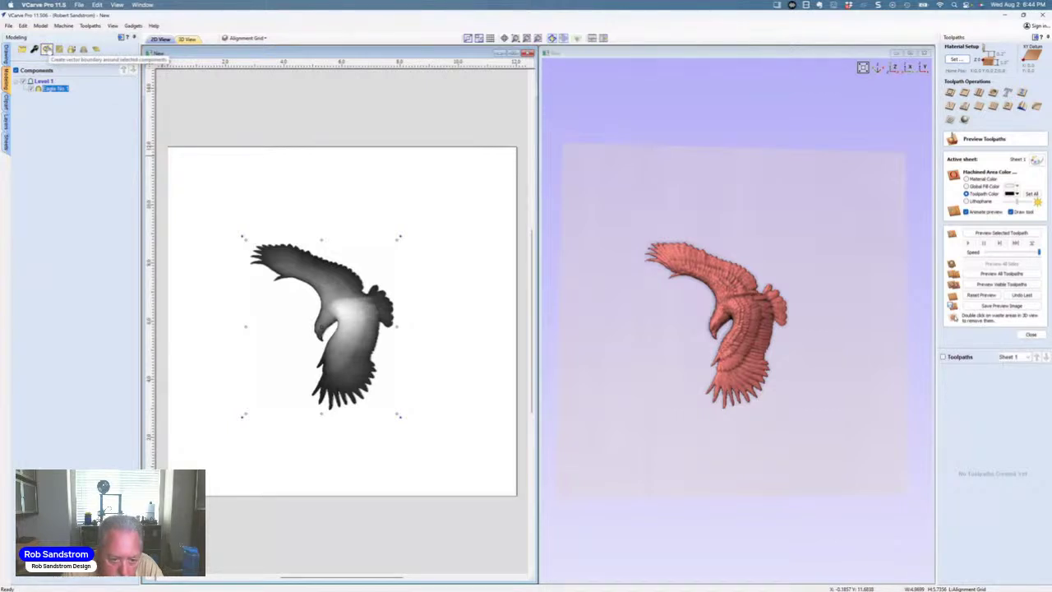
left_click(293, 209)
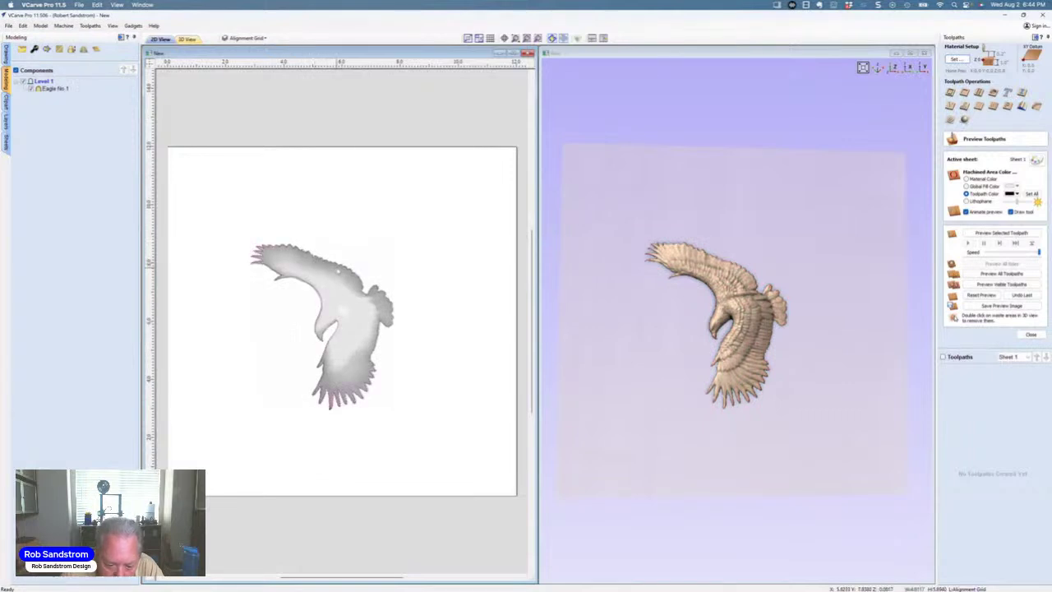
scroll(337, 271, "up", 5)
scroll(338, 269, "up", 4)
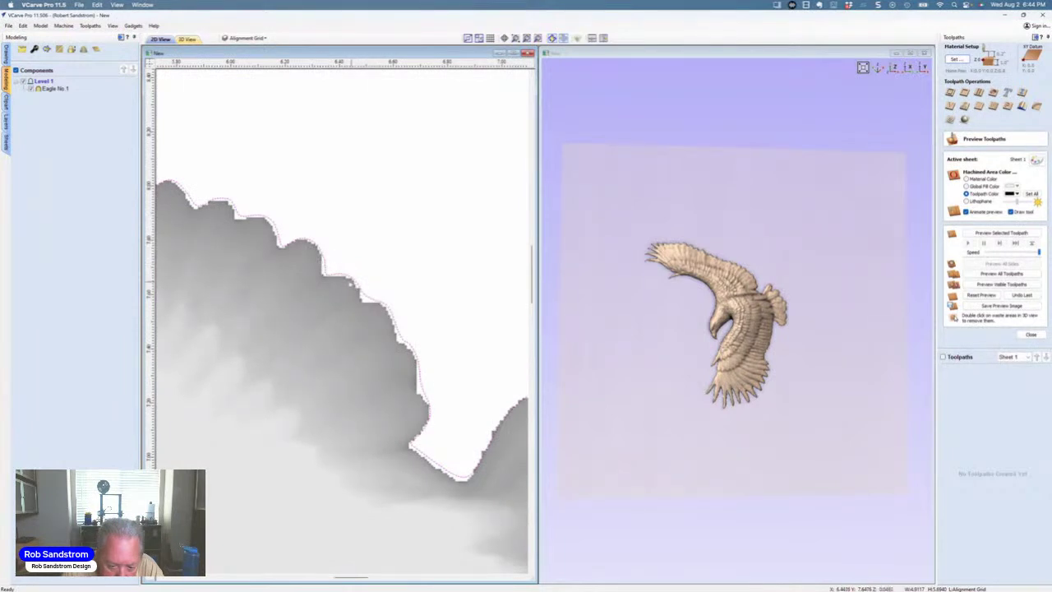
scroll(353, 289, "down", 9)
scroll(320, 267, "down", 3)
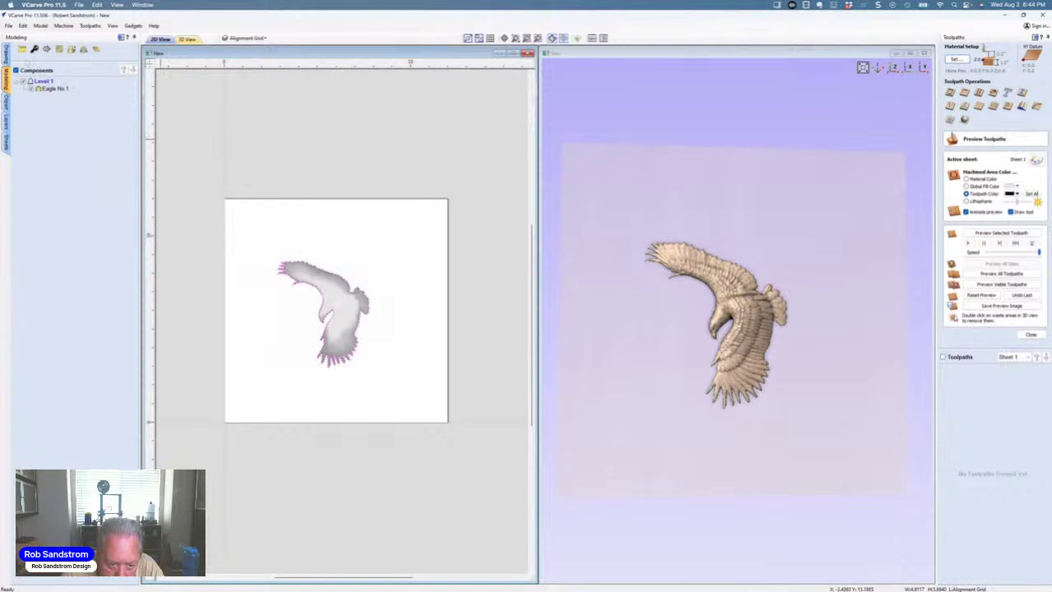
left_click(6, 54)
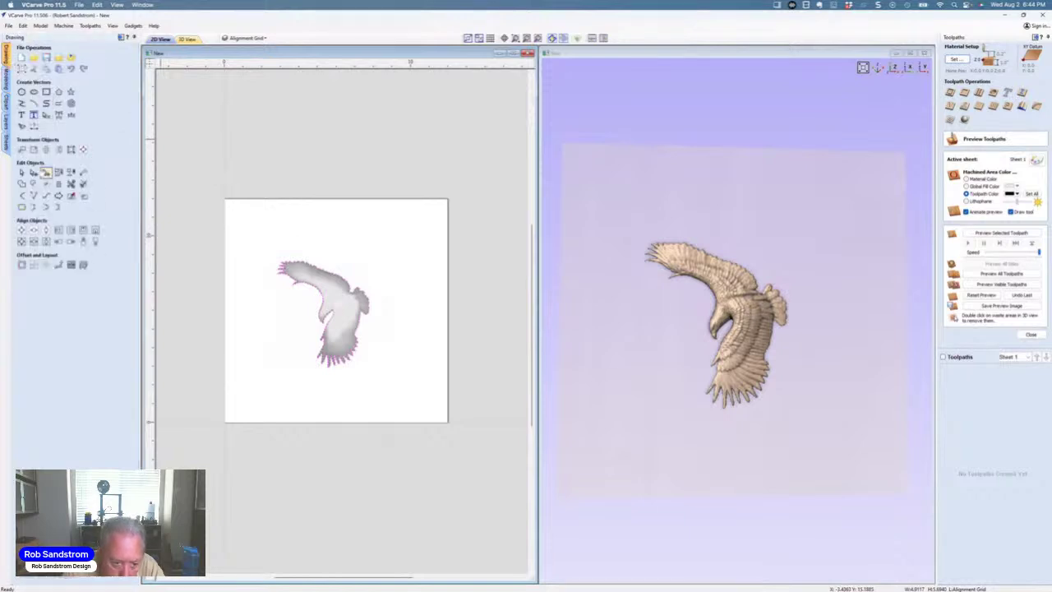